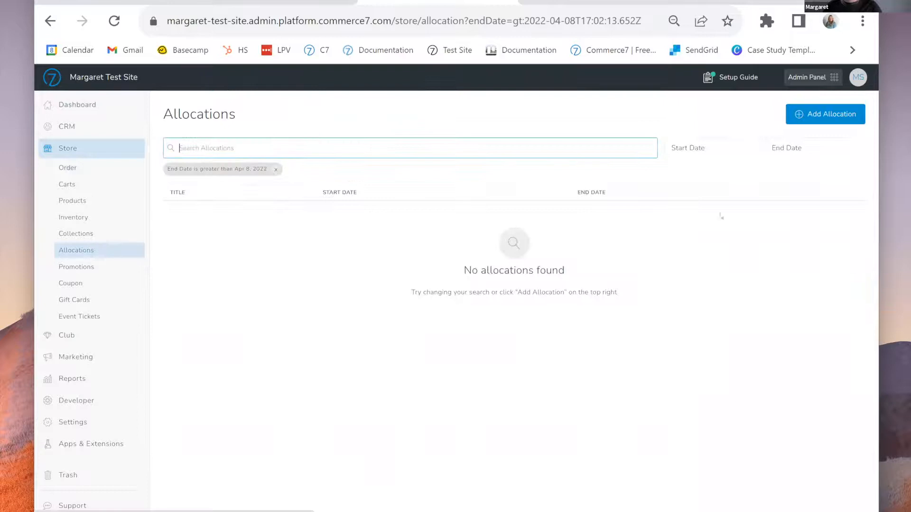
Create an allocation titled "Spring Allocation" with end date May 31, 2022, and continue to its products
click(830, 118)
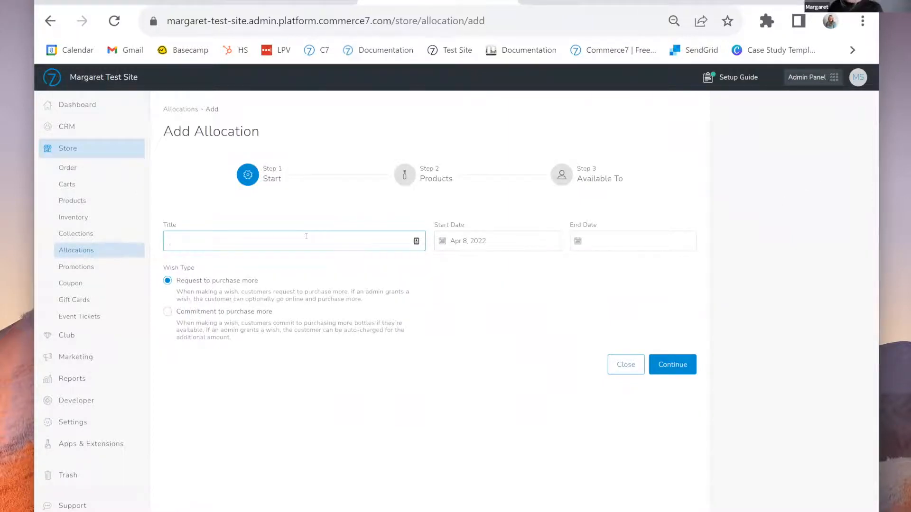
text(Spring Allocation)
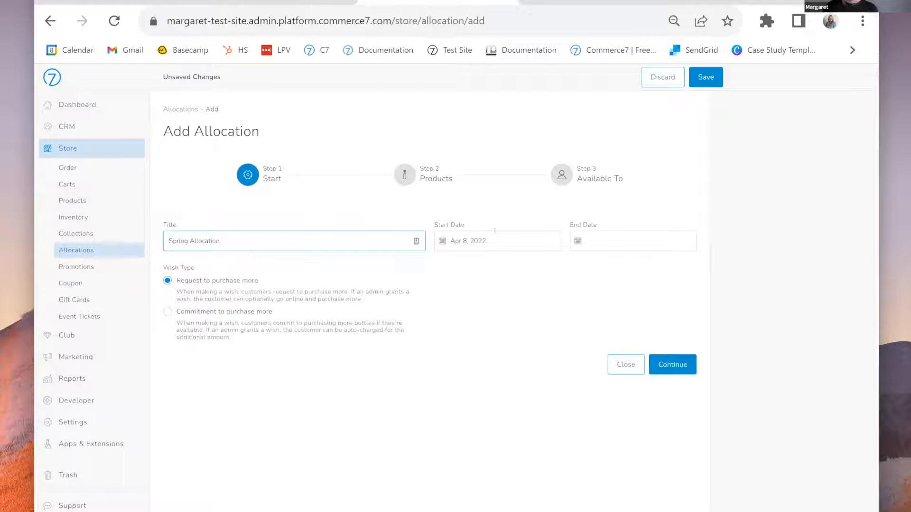
click(631, 242)
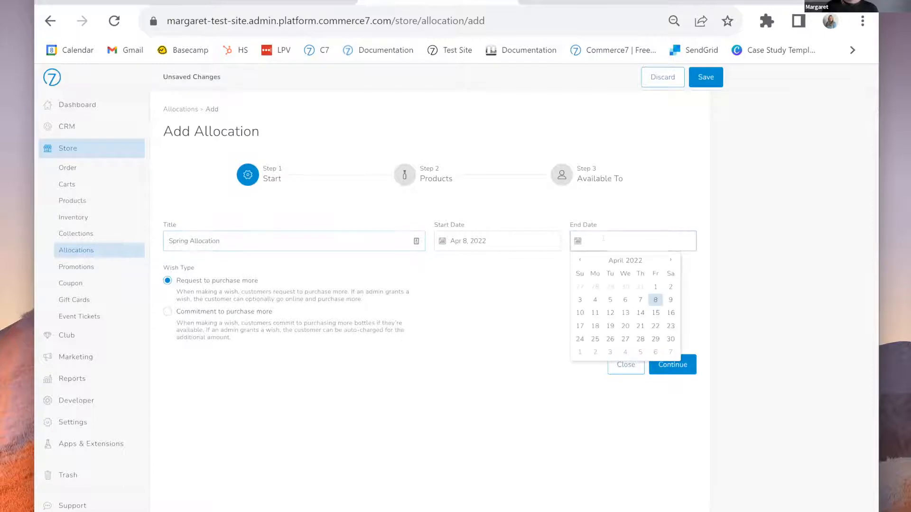
click(669, 261)
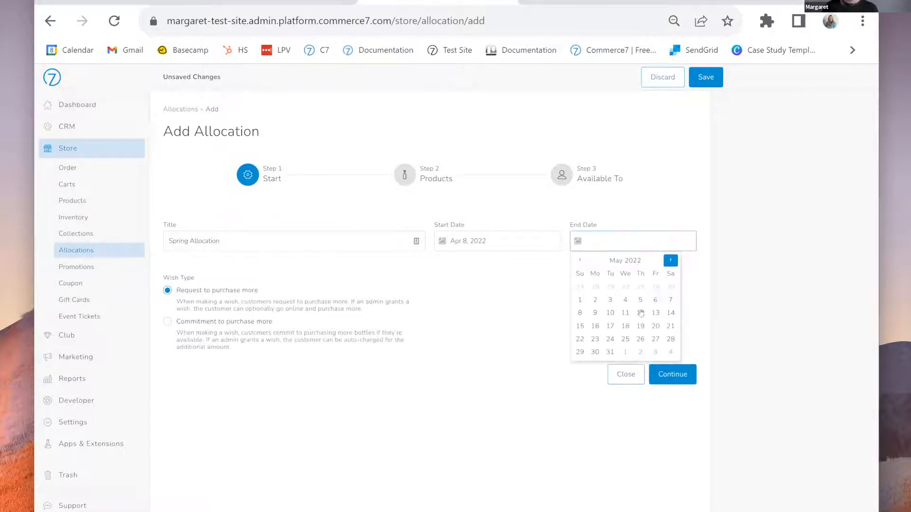
click(613, 350)
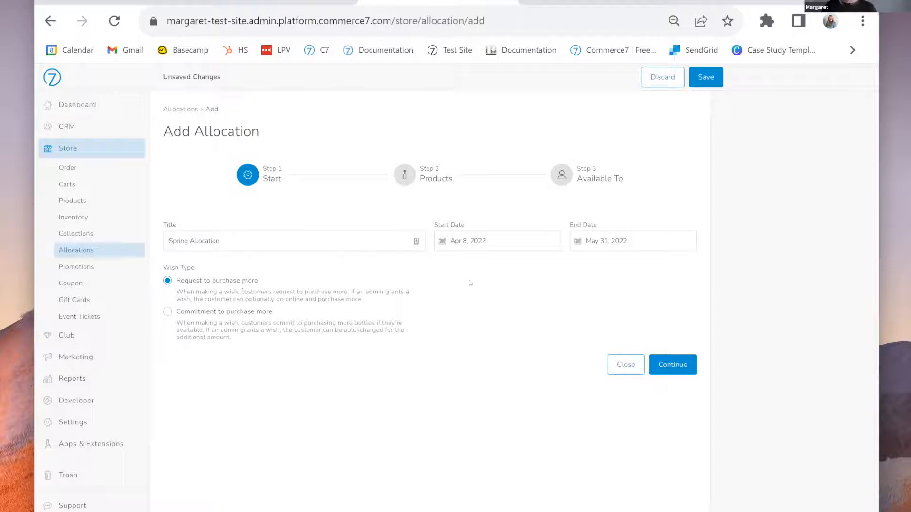
click(672, 364)
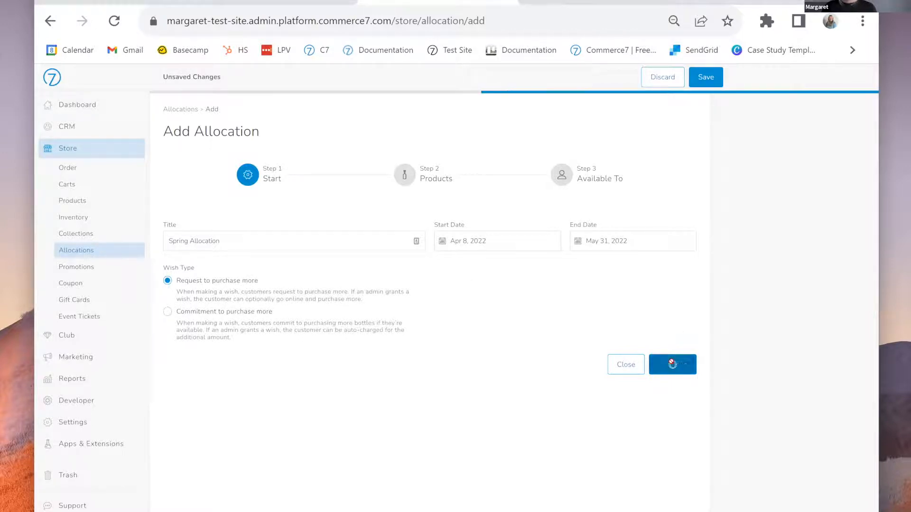
Add Sample - 2016 Rose to the allocation with a maximum quantity of 2
click(311, 244)
scroll(380, 292, down, 10)
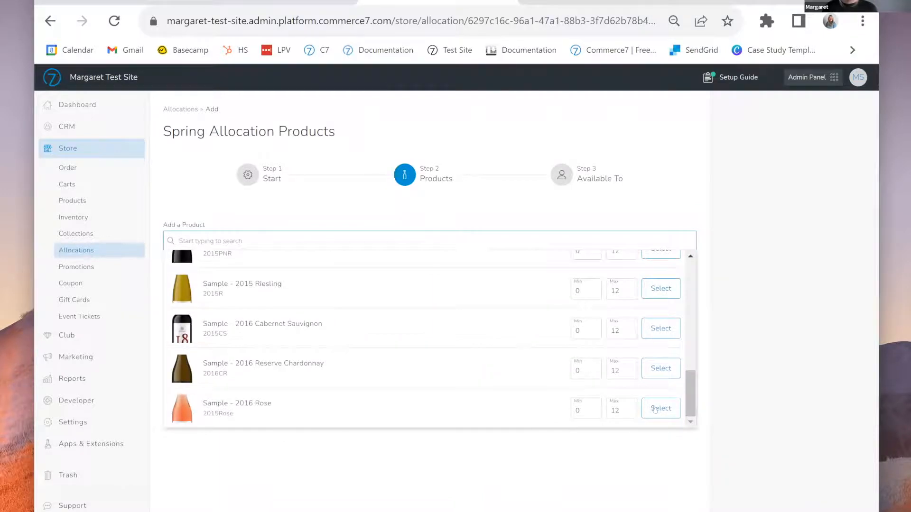
click(627, 414)
click(626, 414)
click(627, 414)
click(627, 415)
click(627, 415)
click(627, 415)
click(628, 415)
click(628, 415)
click(629, 416)
click(628, 415)
click(661, 409)
Add Sample - 2016 Reserve Chardonnay to the allocation's products
click(466, 244)
scroll(469, 332, down, 5)
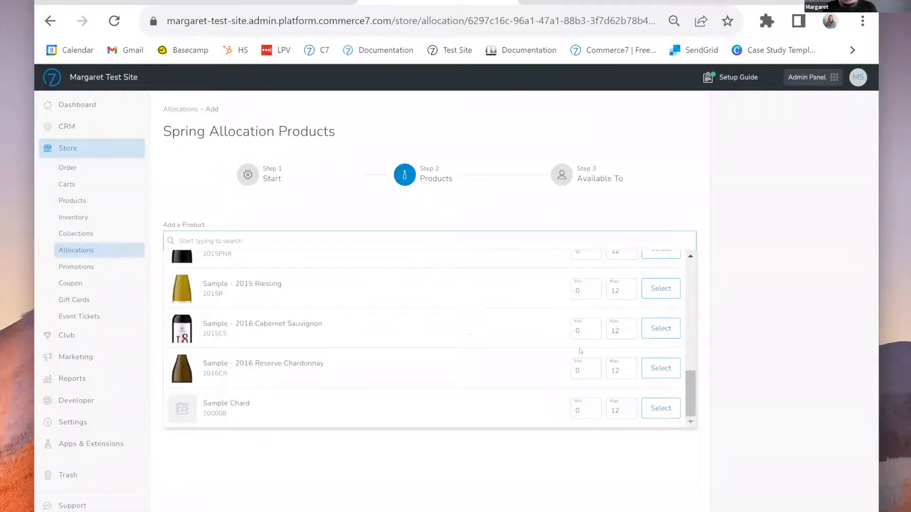
click(659, 369)
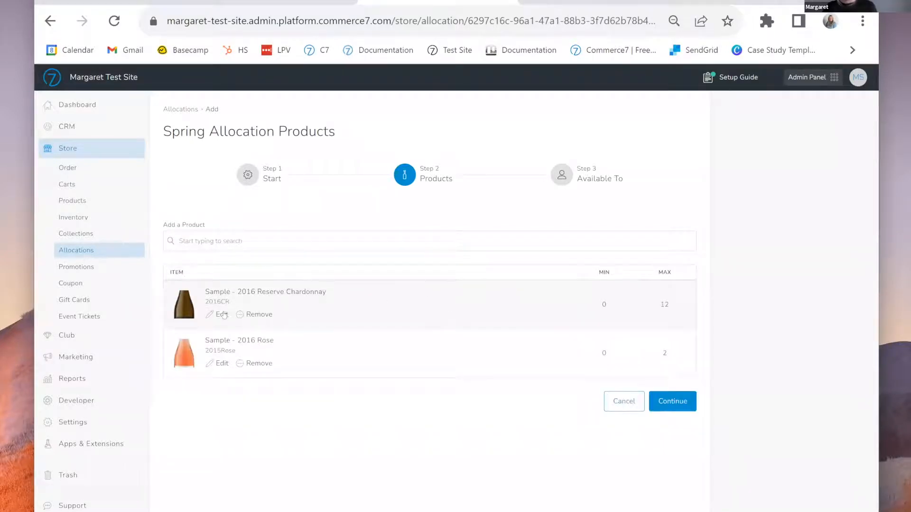
Set the maximum quantity of the 2016 Reserve Chardonnay to 4 and save the product
click(222, 315)
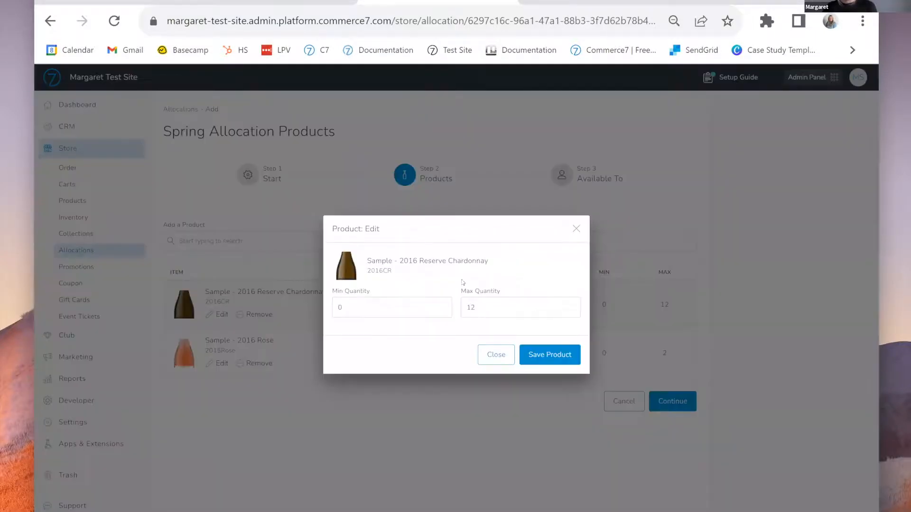
click(570, 310)
click(571, 310)
click(571, 310)
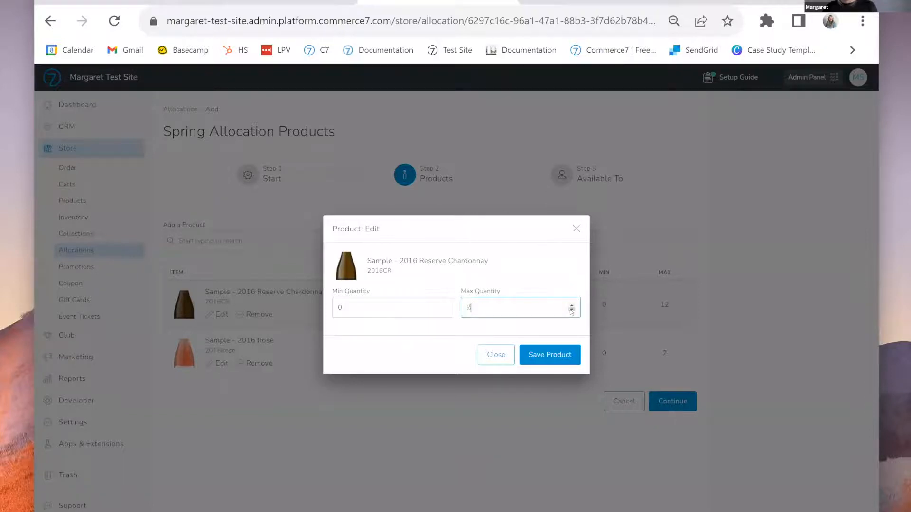
click(571, 311)
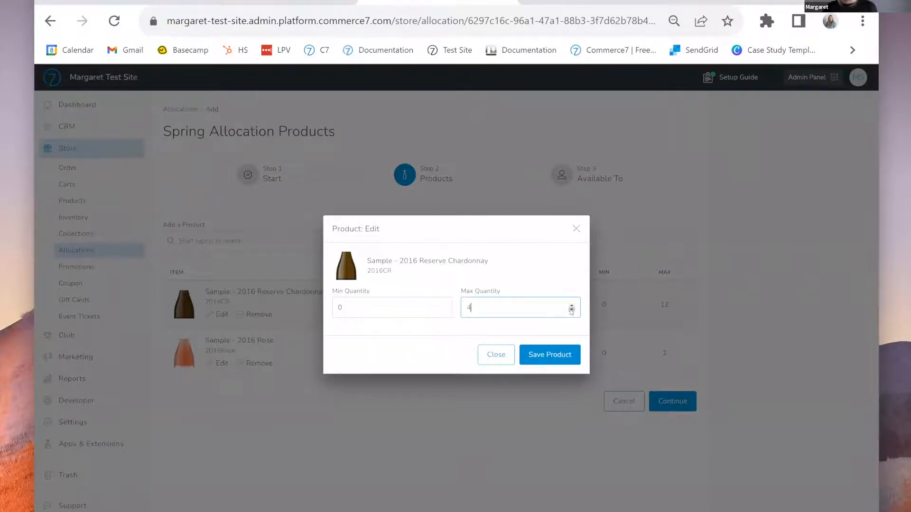
click(563, 358)
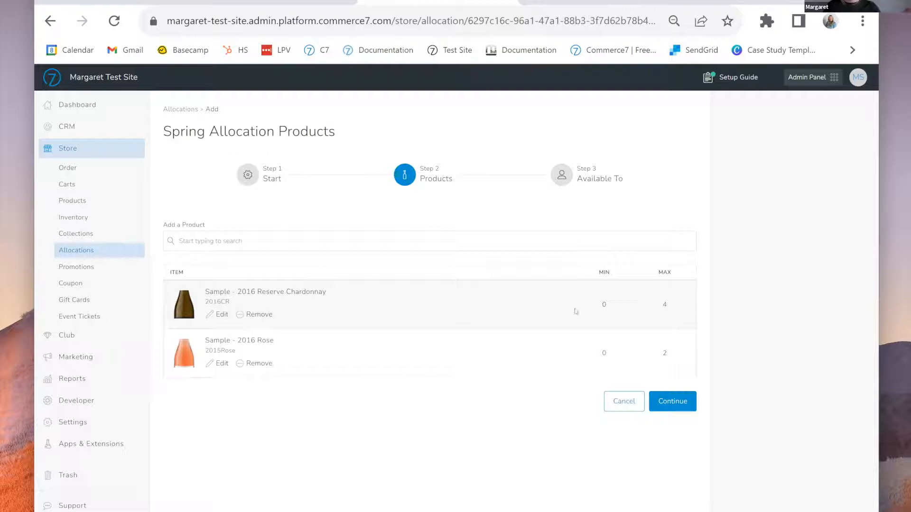
Set the 2016 Reserve Chardonnay's minimum quantity to 2, save it, and continue to the availability settings
click(212, 315)
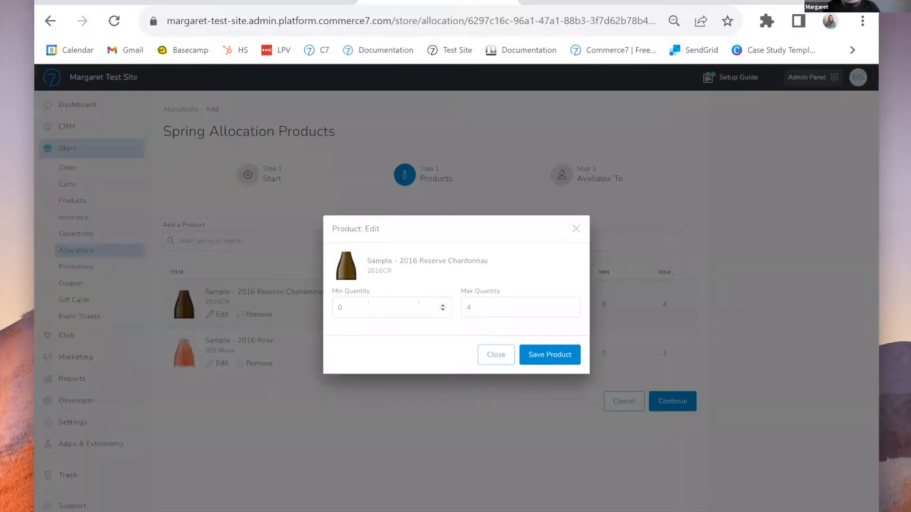
click(442, 305)
click(442, 304)
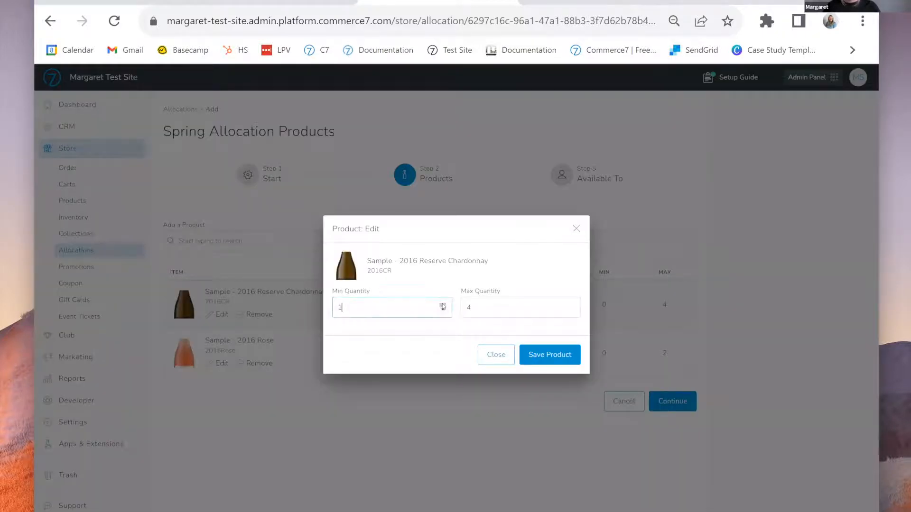
click(559, 354)
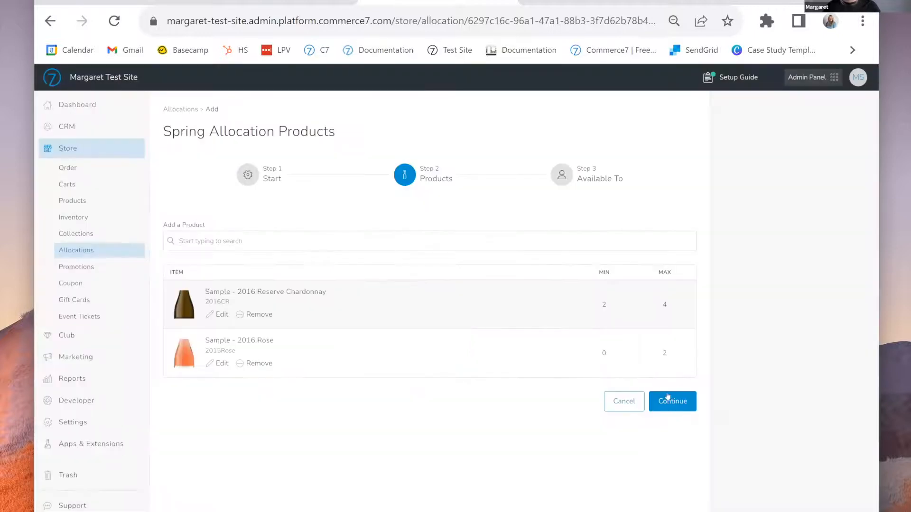
click(672, 401)
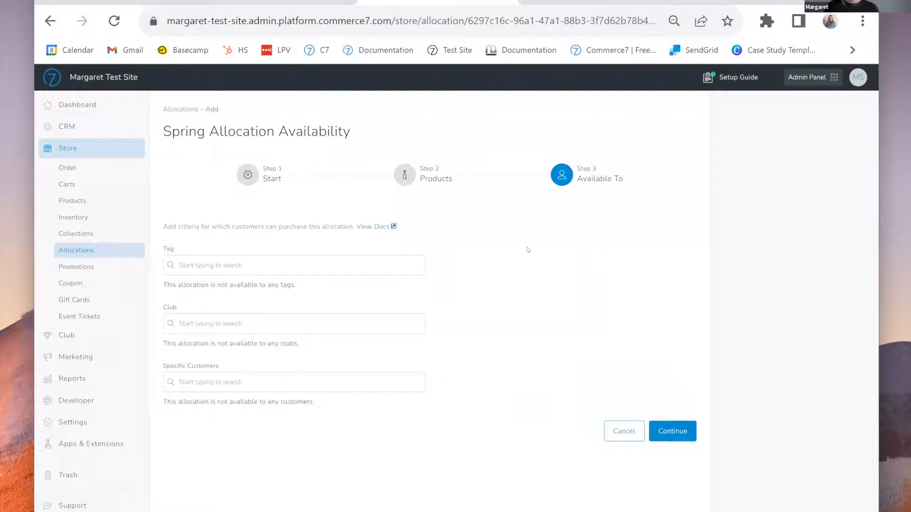
Look through the available customer tags and make the allocation available to the Friends Club
click(331, 265)
scroll(354, 341, down, 2)
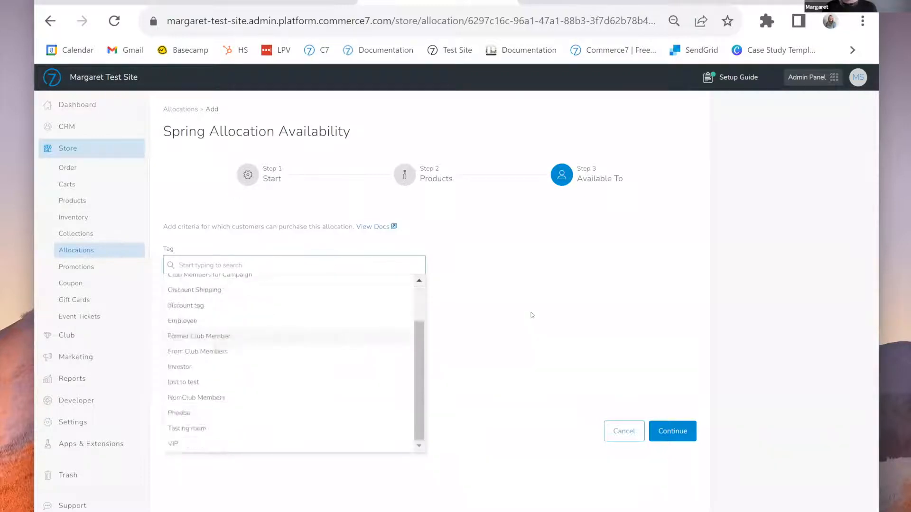
click(504, 310)
click(344, 321)
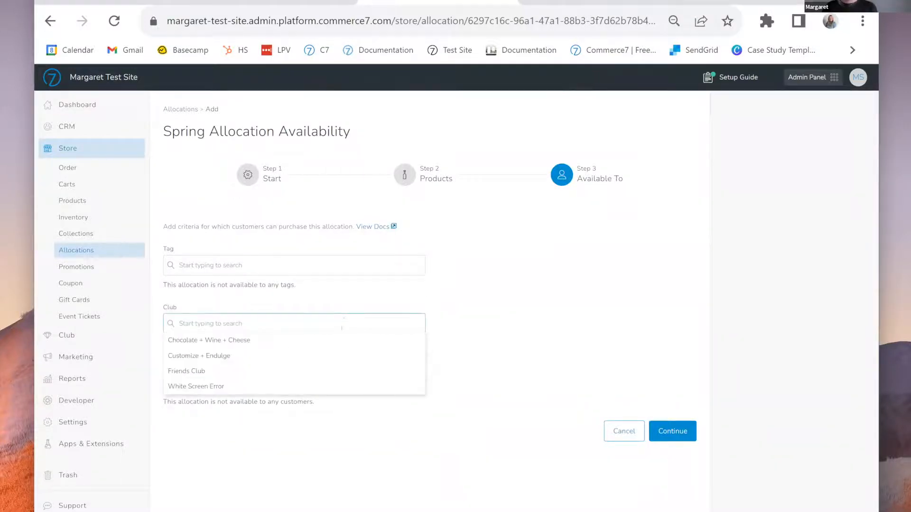
click(323, 378)
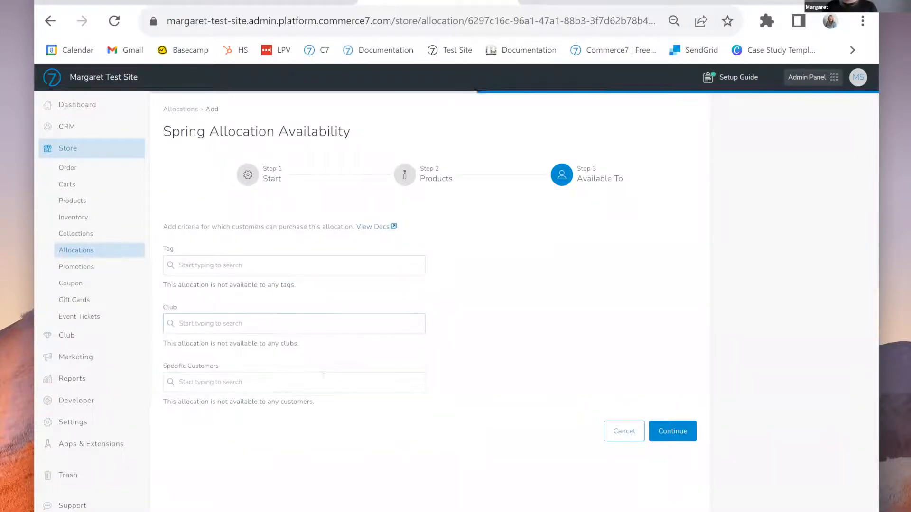
Find a specific customer by first name, add them to the allocation's availability, and finish the setup
click(318, 386)
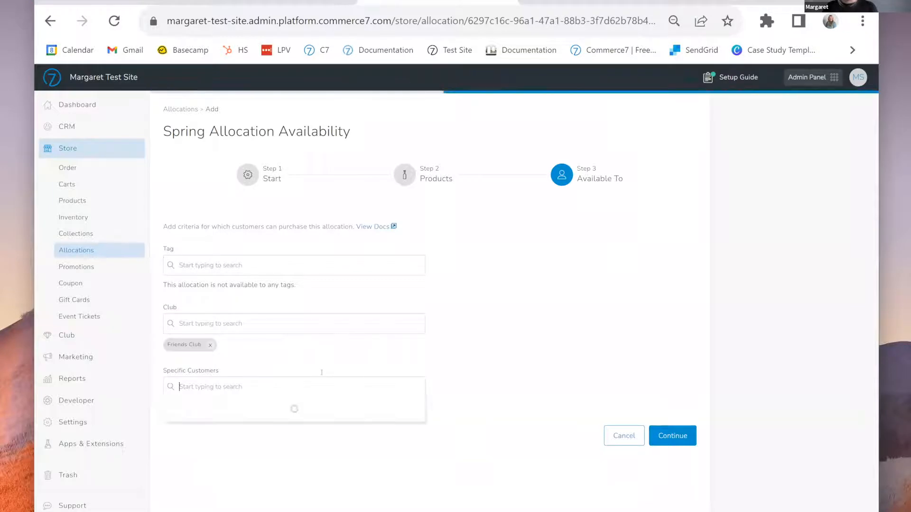
text(jimm)
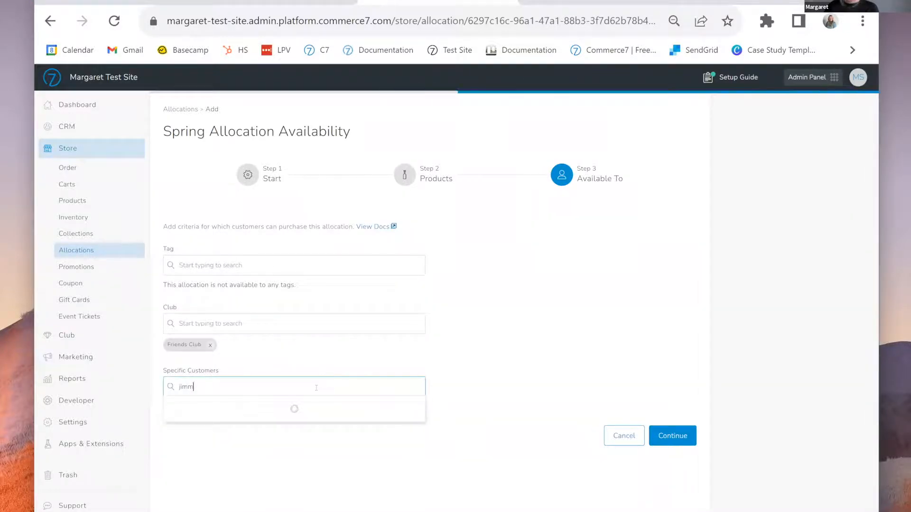
click(295, 406)
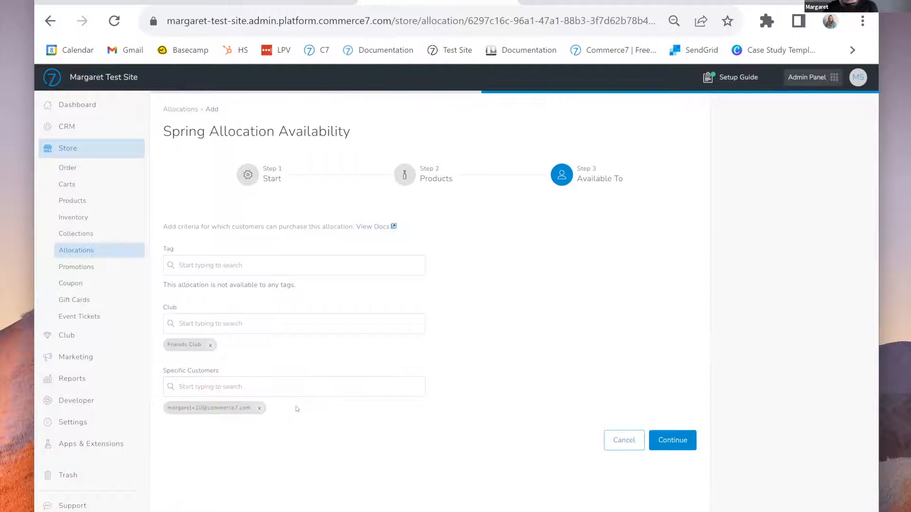
click(686, 441)
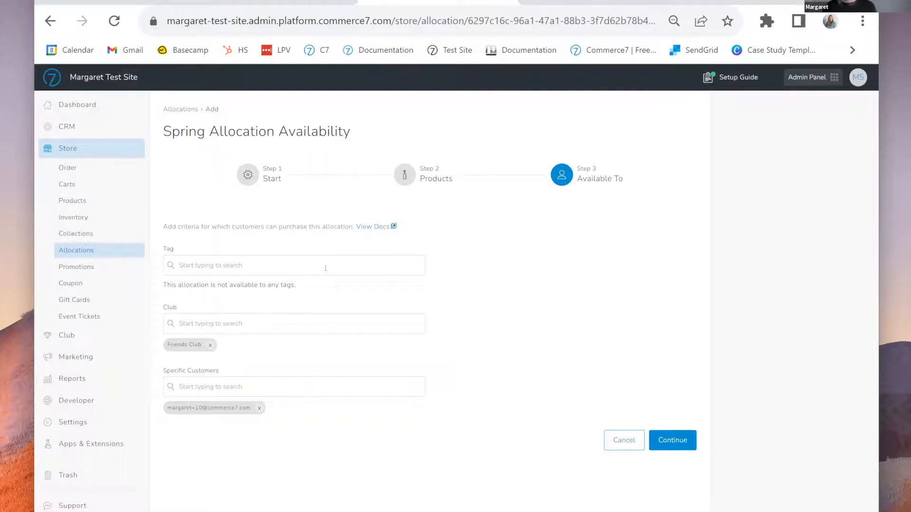
click(682, 439)
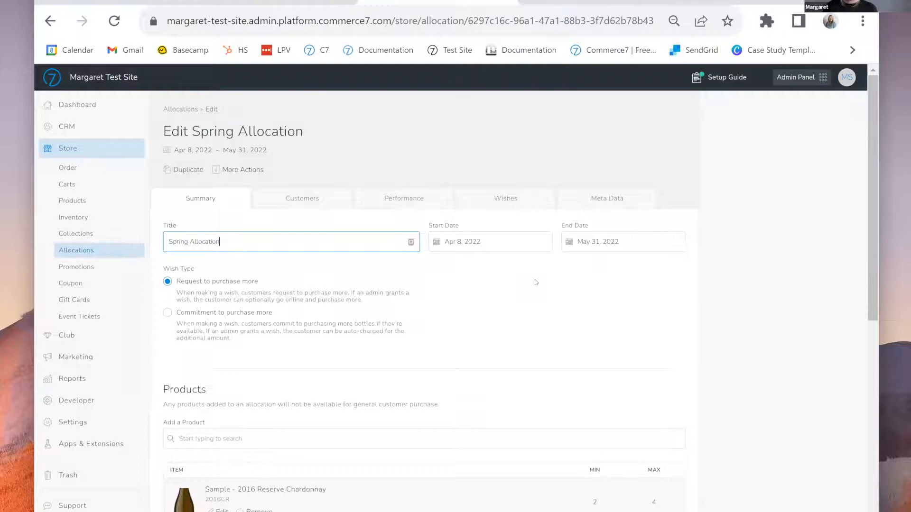
Review the finished Spring Allocation's summary and the list of customers it is available to
scroll(553, 294, down, 2)
scroll(550, 295, up, 2)
click(124, 81)
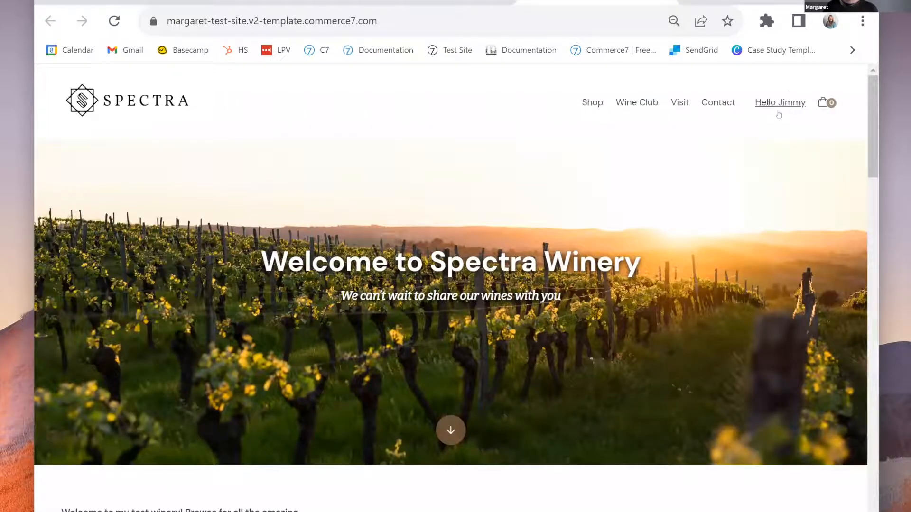
click(464, 1)
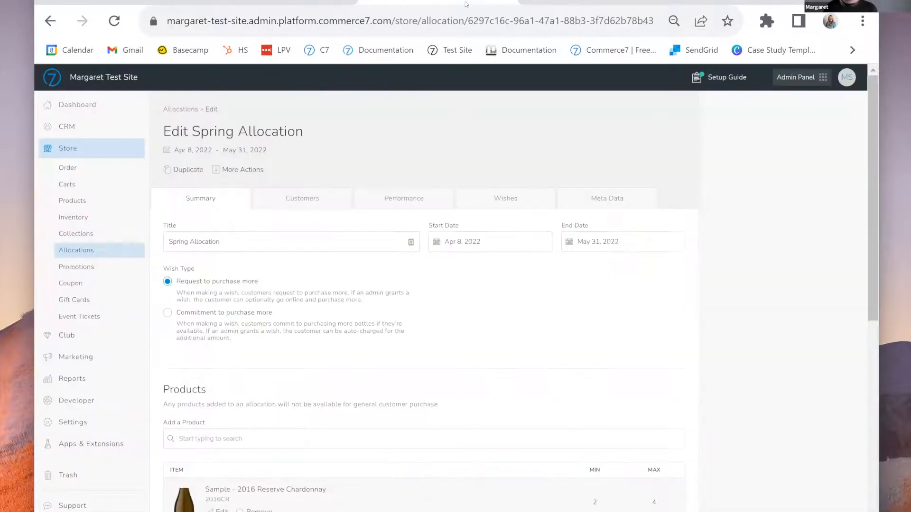
click(312, 196)
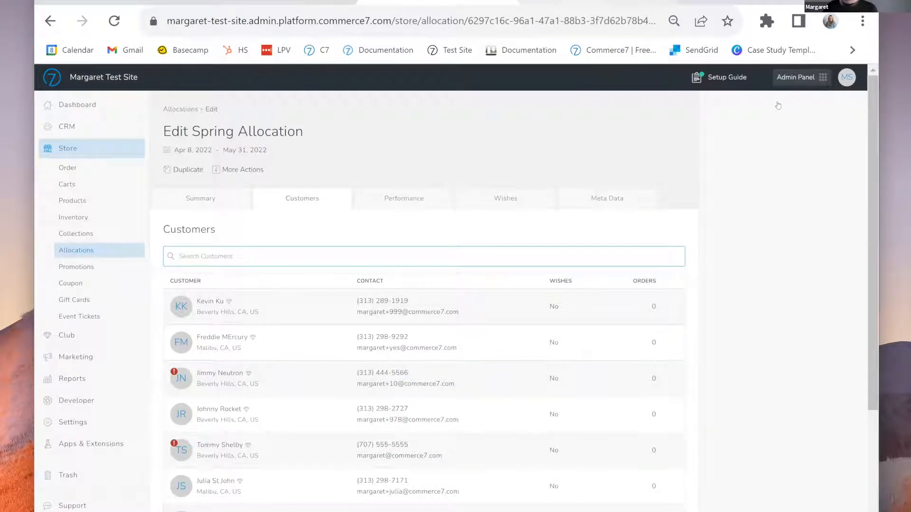
On the Spectra storefront's wine shop page, add 4 bottles of Sample - 2016 Reserve Chardonnay to the cart and close the cart
click(597, 1)
click(593, 103)
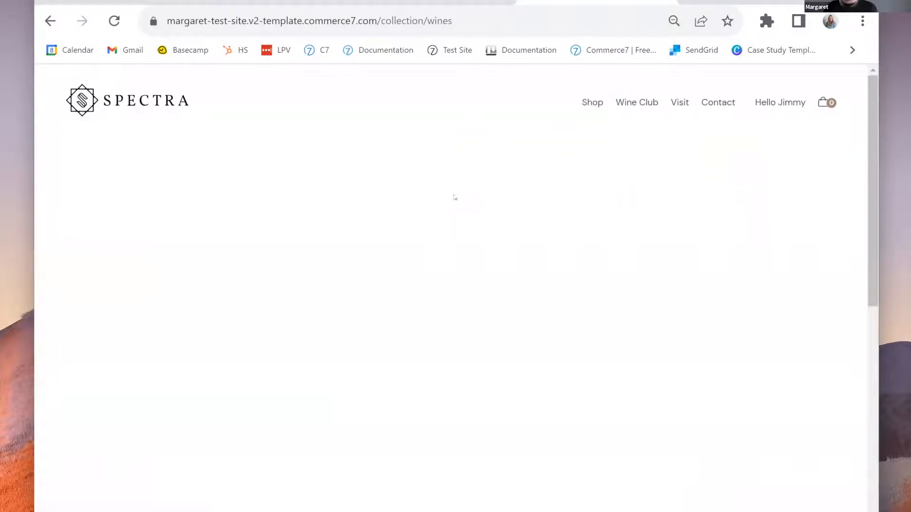
scroll(427, 198, down, 3)
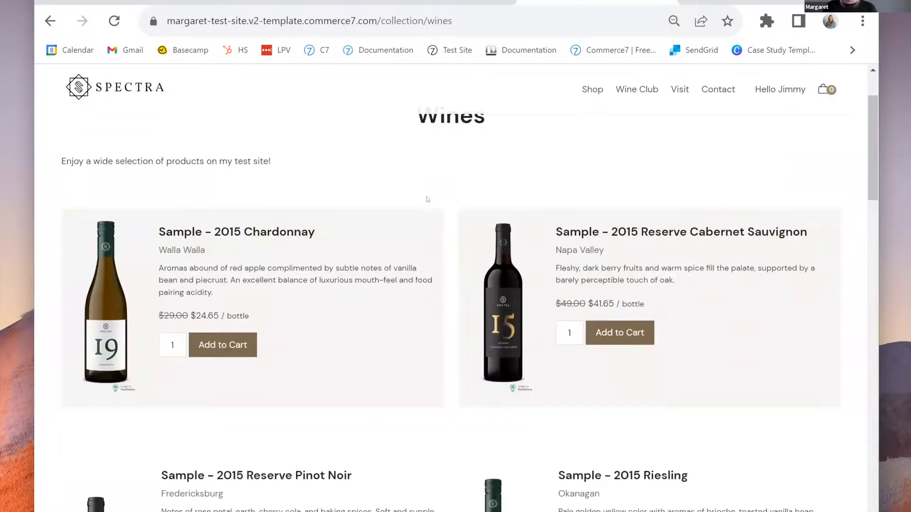
scroll(428, 200, down, 8)
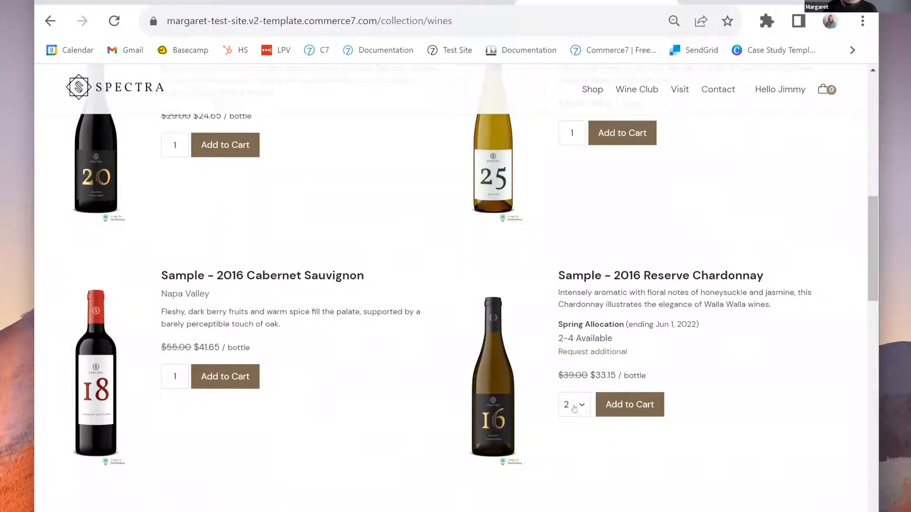
click(574, 408)
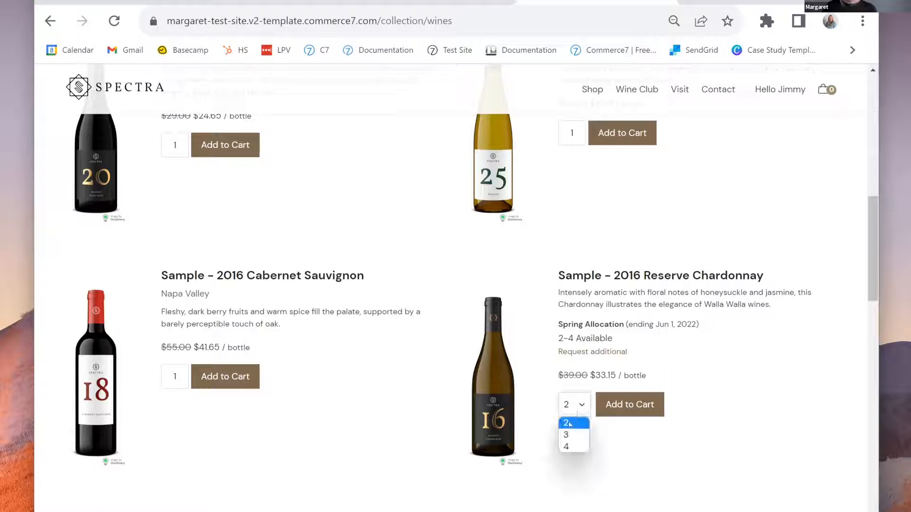
click(571, 448)
click(636, 413)
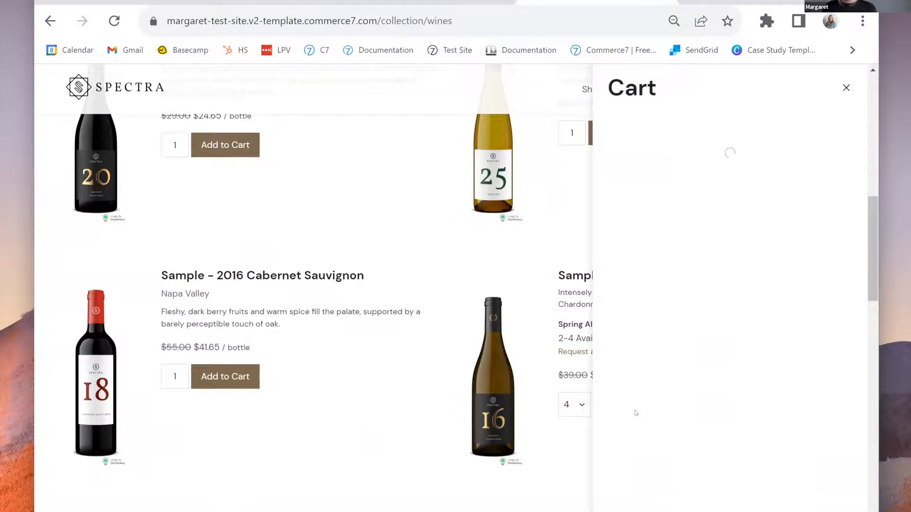
click(846, 87)
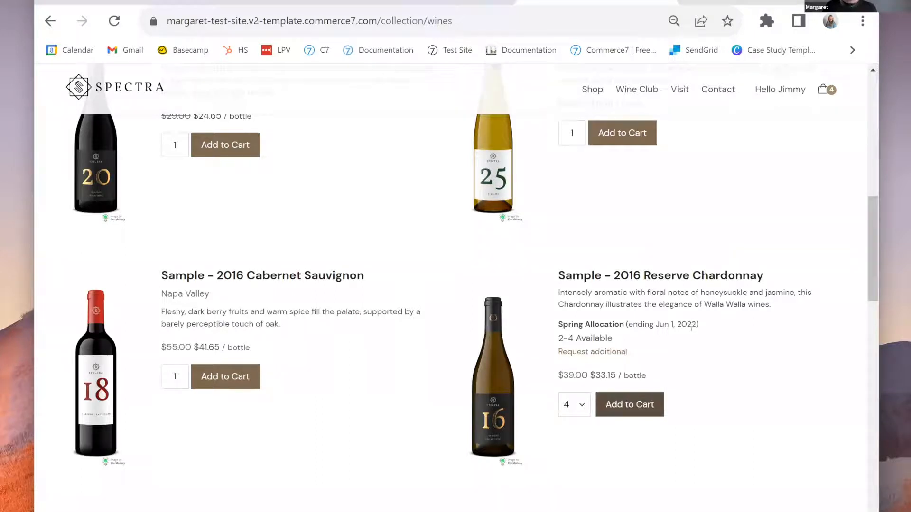
Request additional Sample - 2016 Reserve Chardonnay from the Spring Allocation with a wish quantity of 6
click(592, 351)
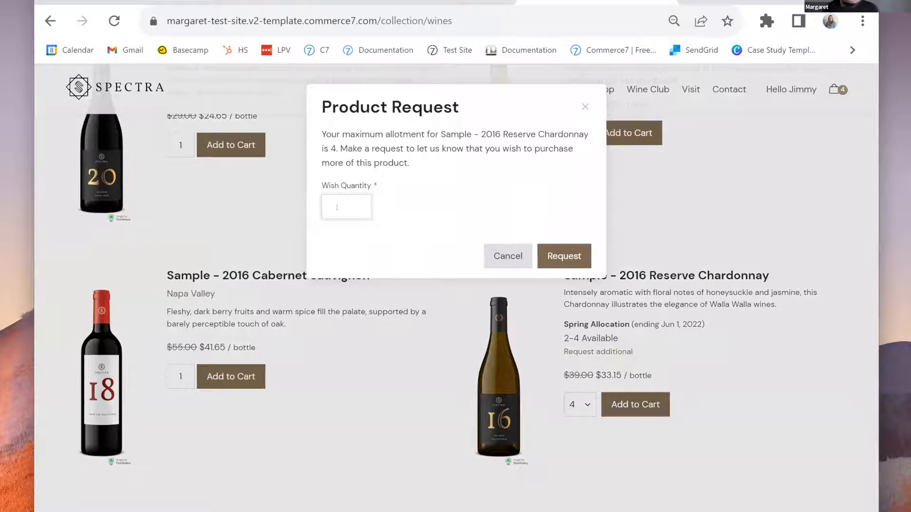
text(6)
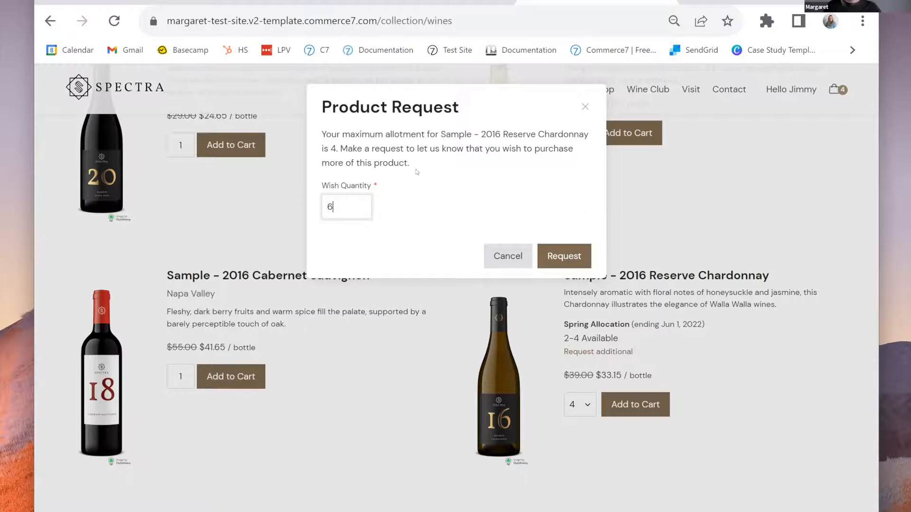
click(568, 257)
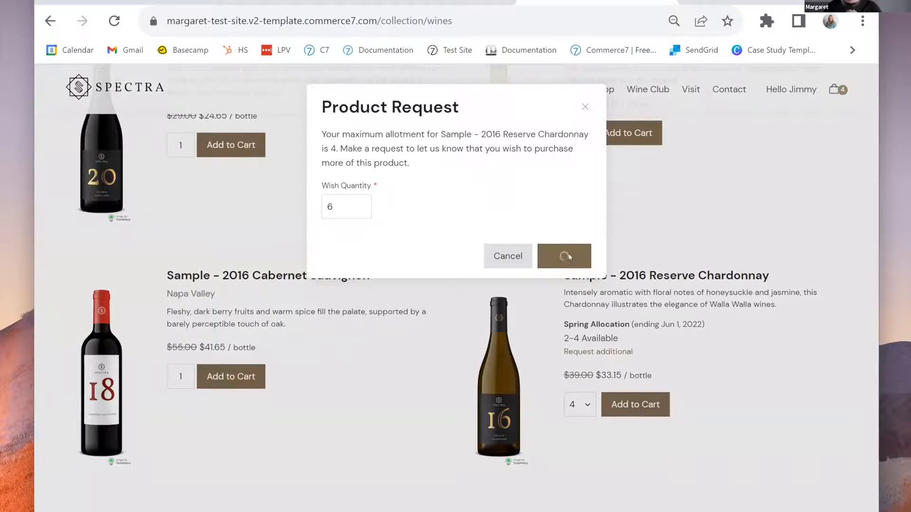
Check out the cart and place the order for the 4 bottles of Sample - 2016 Reserve Chardonnay
click(824, 91)
click(787, 503)
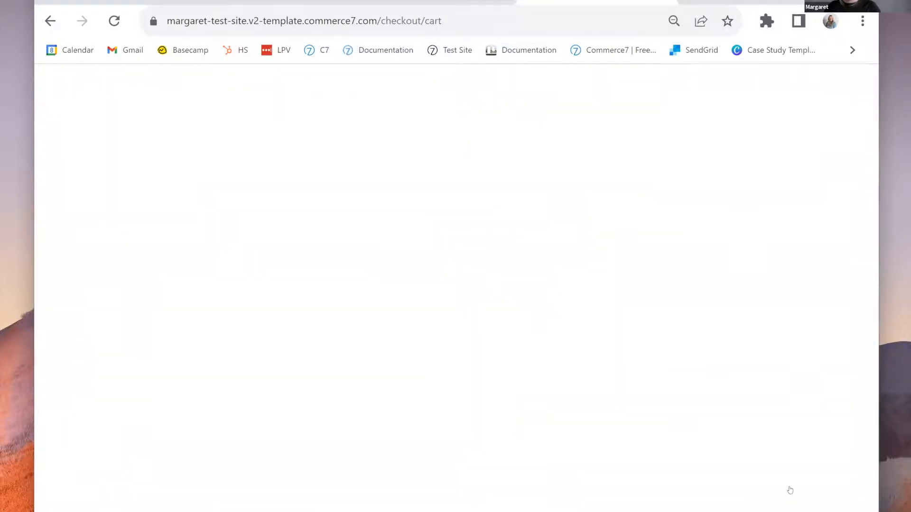
click(363, 467)
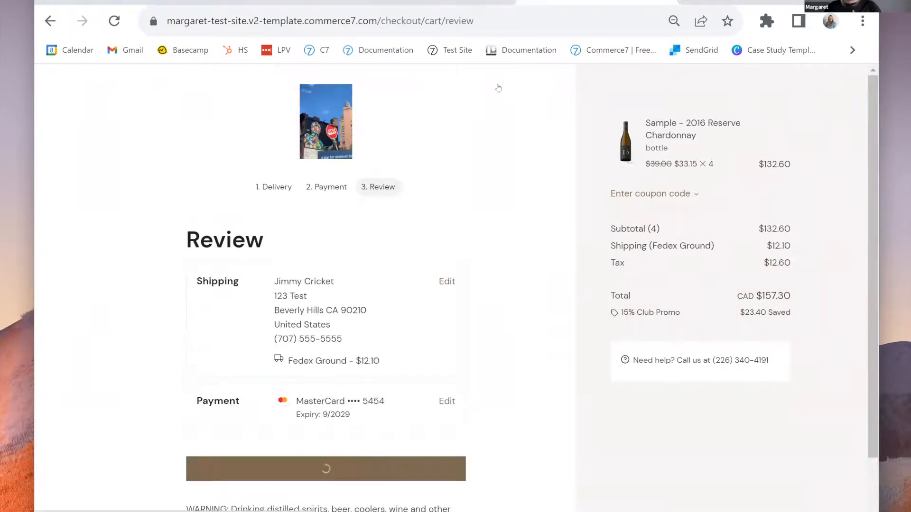
Switch to the Commerce7 admin, reload the Spring Allocation's customer list to check for wishes and orders, and open its wishes
click(434, 1)
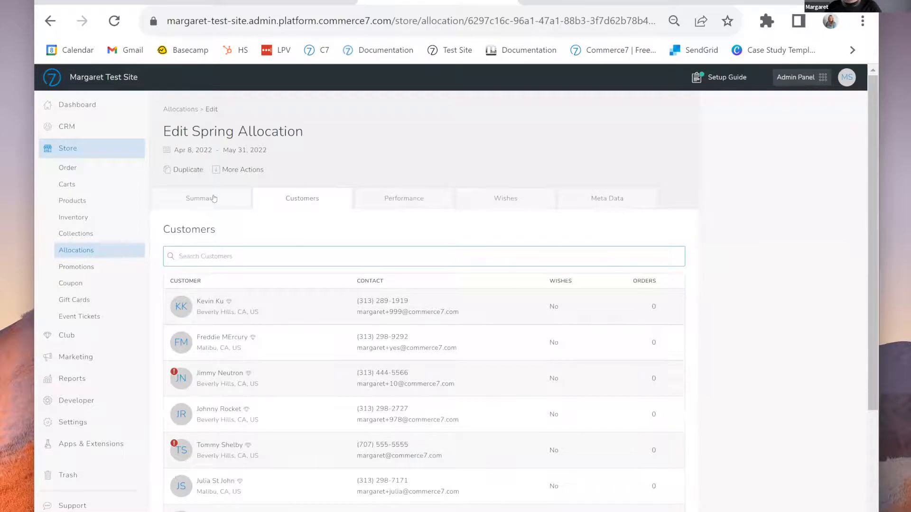
click(213, 200)
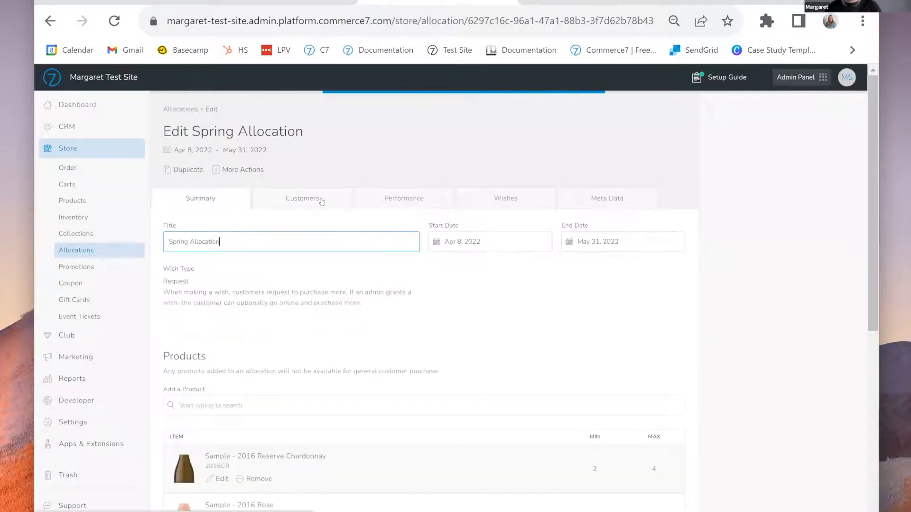
click(339, 200)
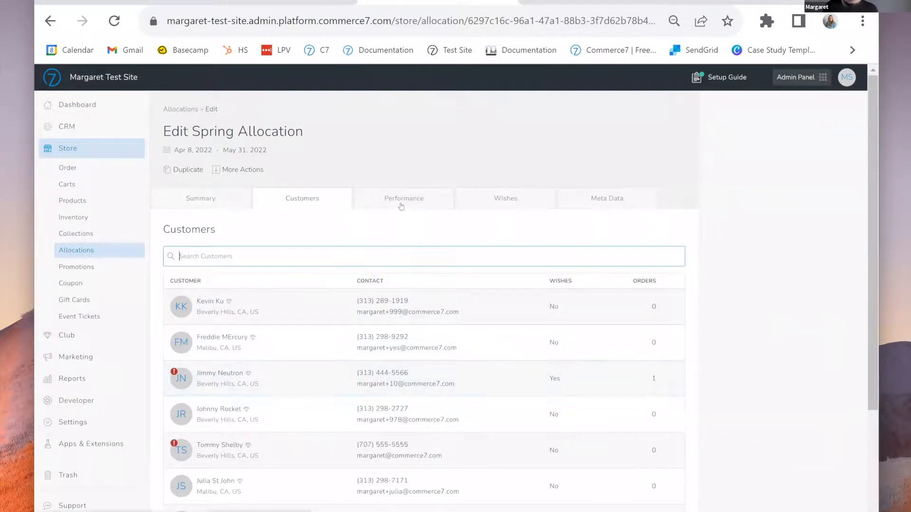
click(485, 206)
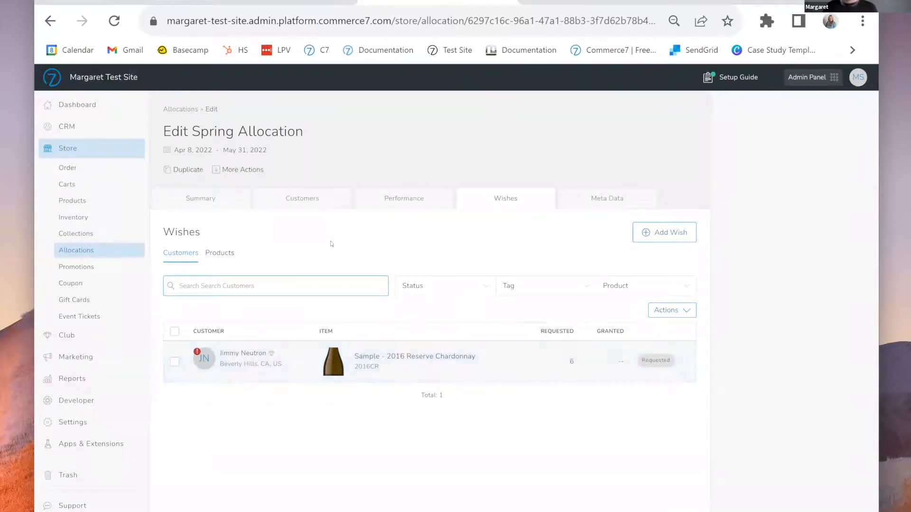
Open the requesting customer's allocation and view the custom maximum options for its products without changing them
click(286, 364)
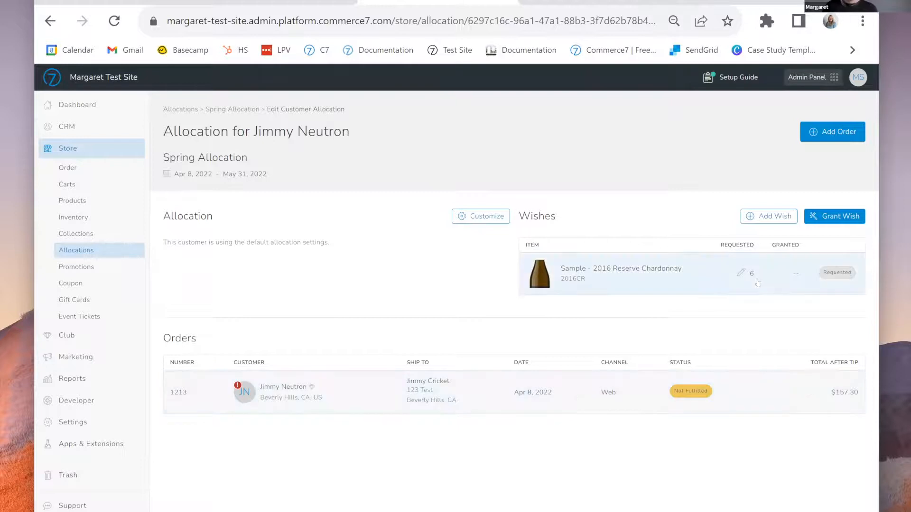
click(482, 216)
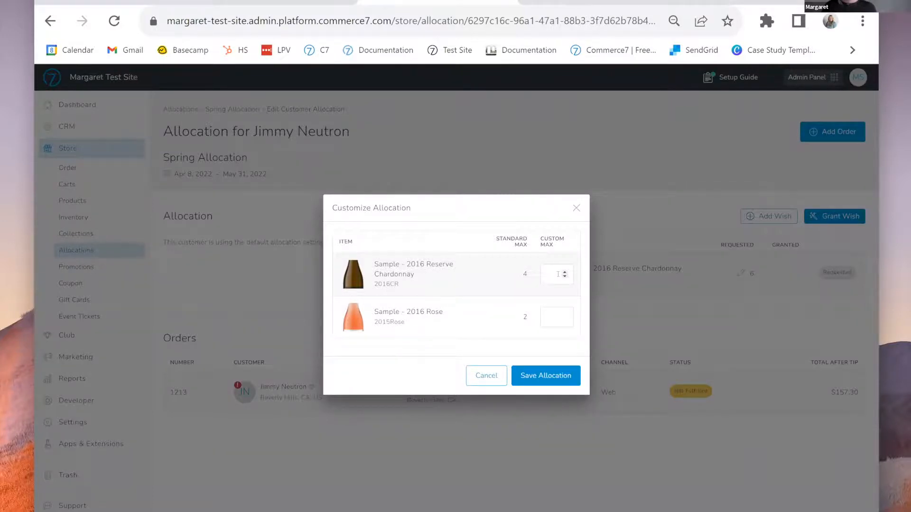
click(576, 209)
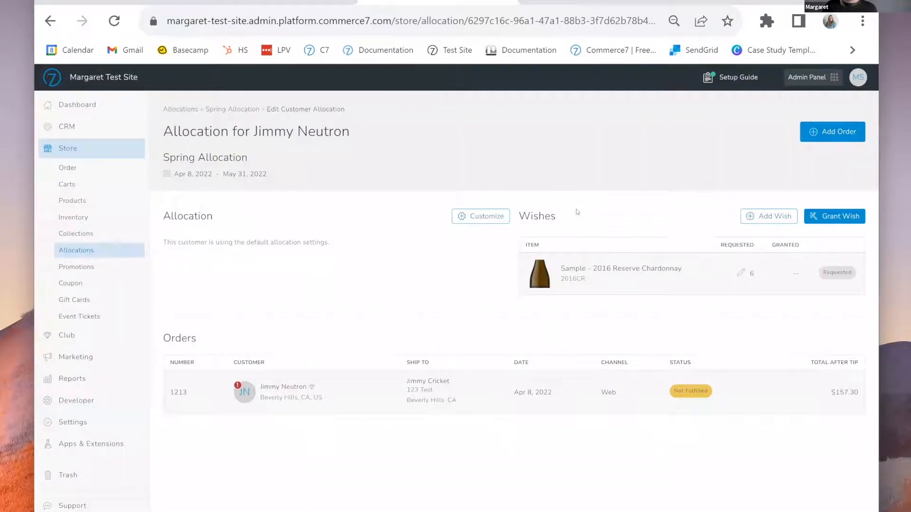
Grant 3 bottles of the customer's Sample - 2016 Reserve Chardonnay wish, with the wish-granted notification enabled
click(837, 220)
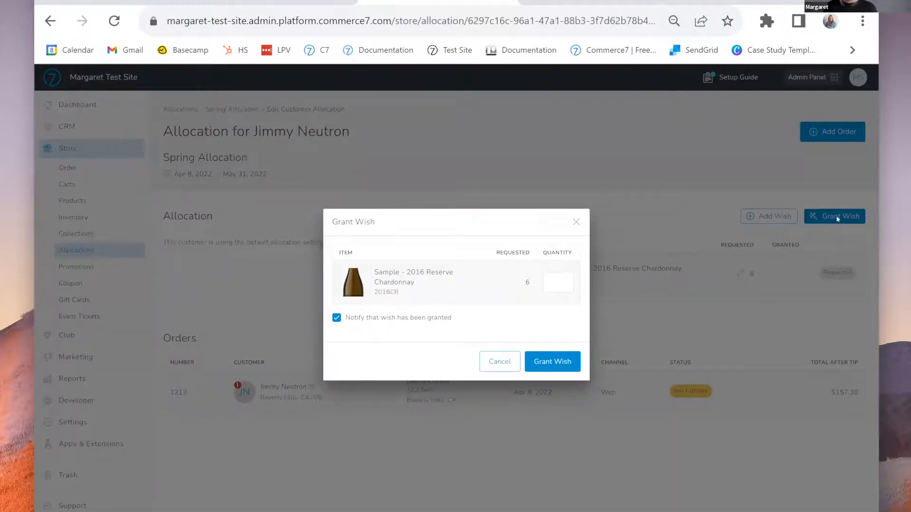
click(564, 280)
click(565, 280)
click(397, 320)
click(336, 318)
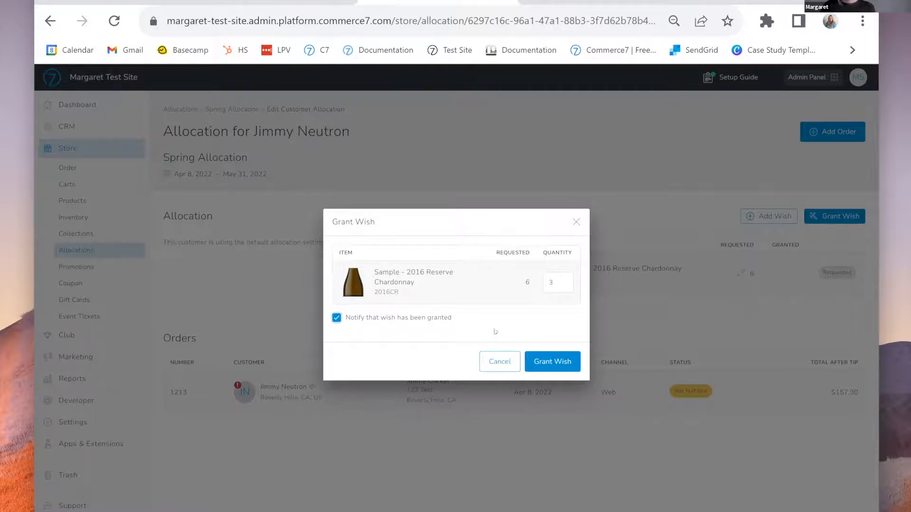
click(562, 361)
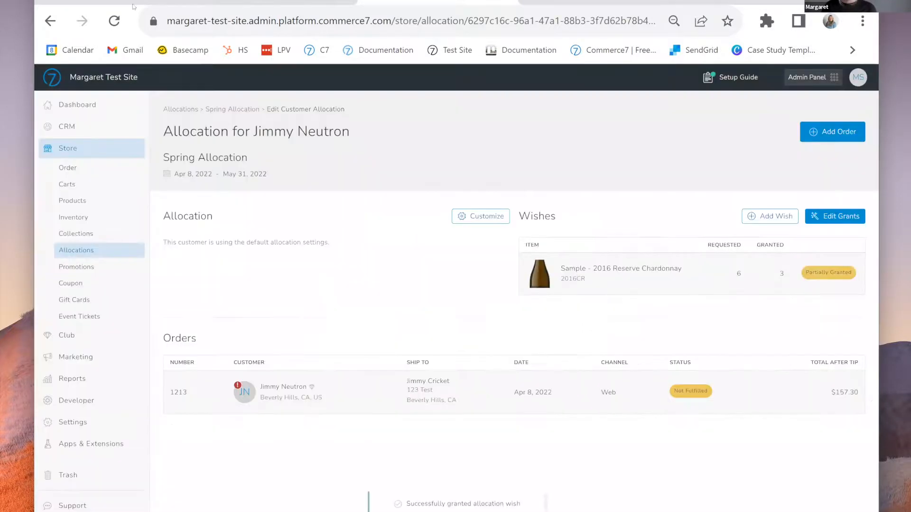
Switch to Gmail, open the newest email about additional products granted in the allocation, and read through to its purchase link
click(133, 2)
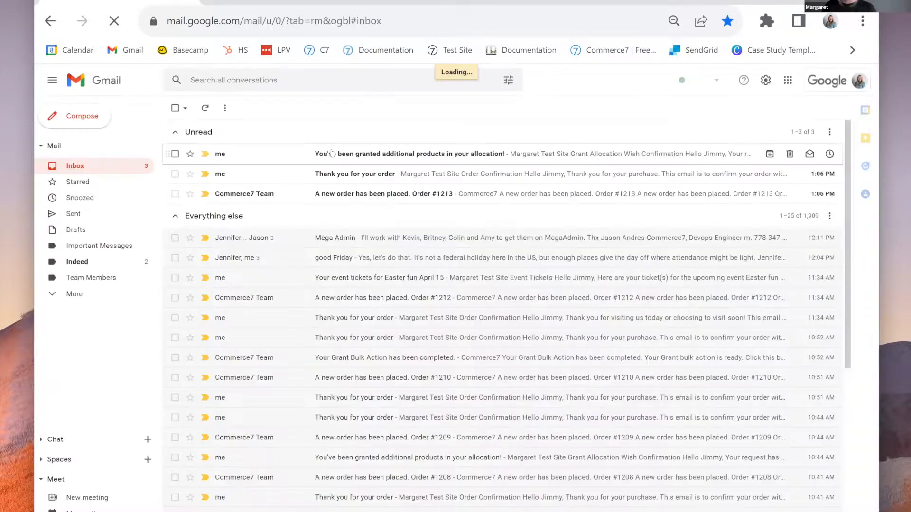
click(349, 155)
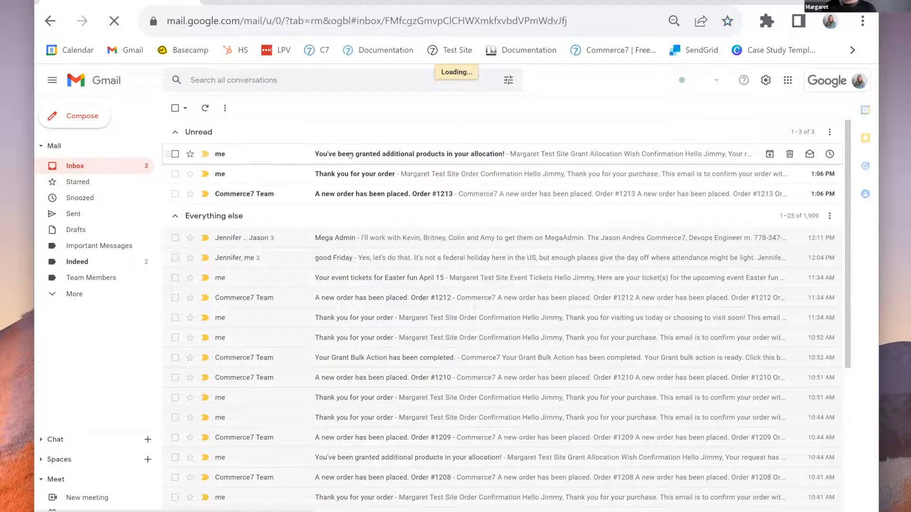
scroll(639, 235, down, 3)
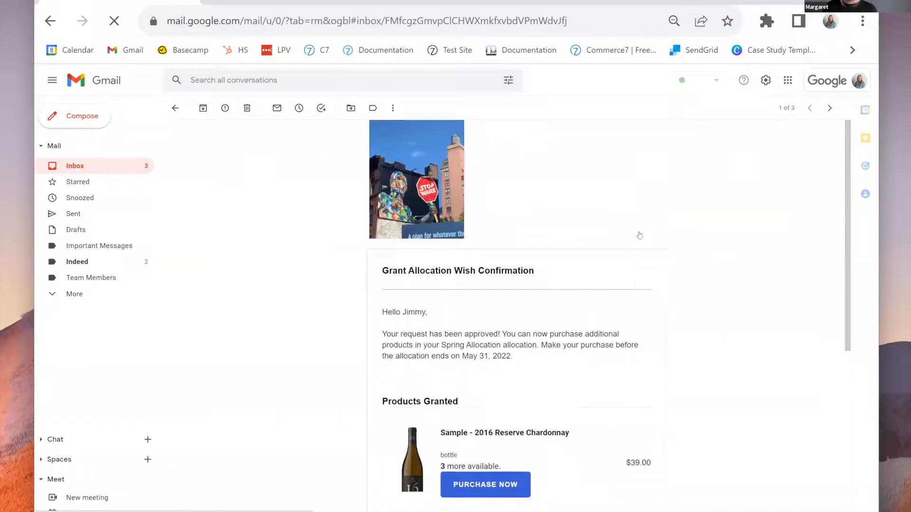
scroll(546, 251, down, 2)
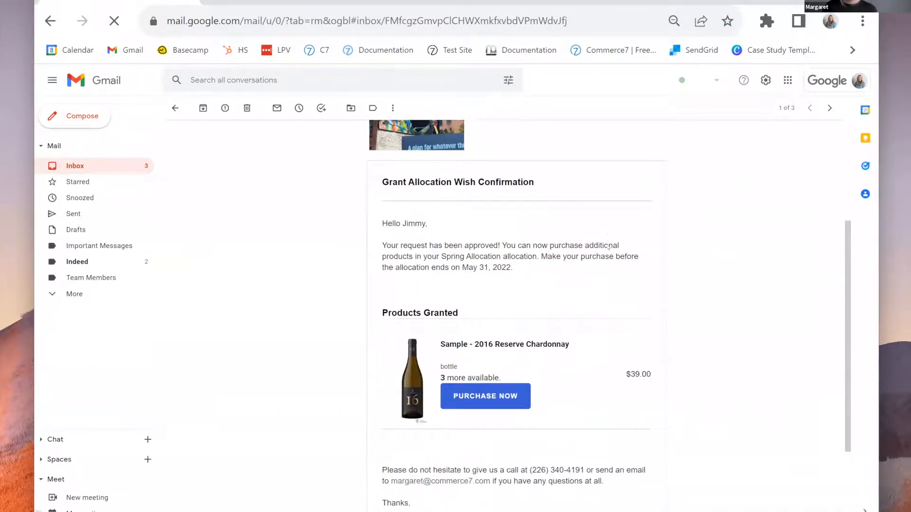
scroll(710, 275, down, 1)
scroll(710, 275, down, 1)
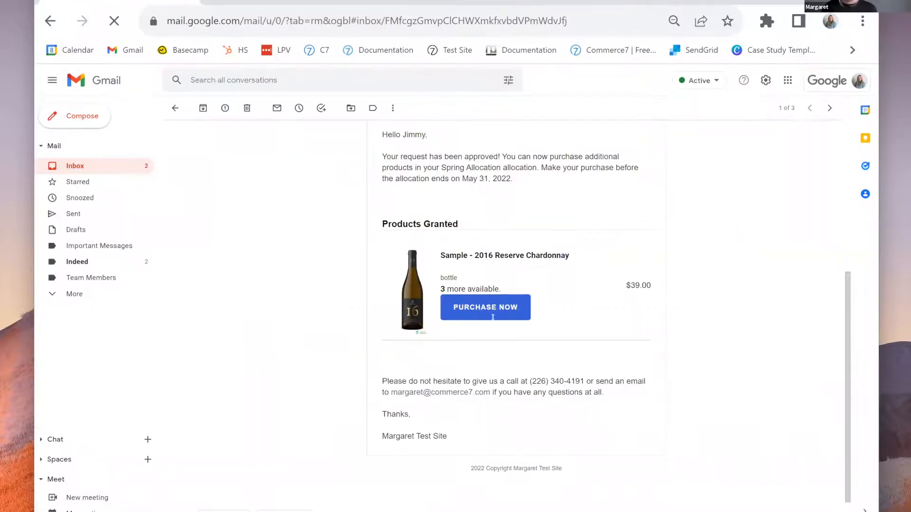
click(492, 310)
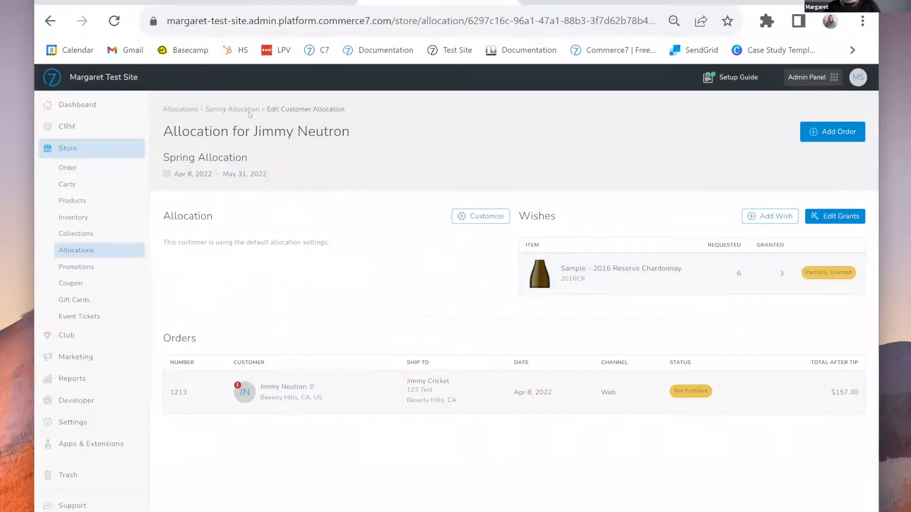
Back in the Commerce7 admin, examine the Spring Allocation's performance, its orders and the available order actions
click(232, 109)
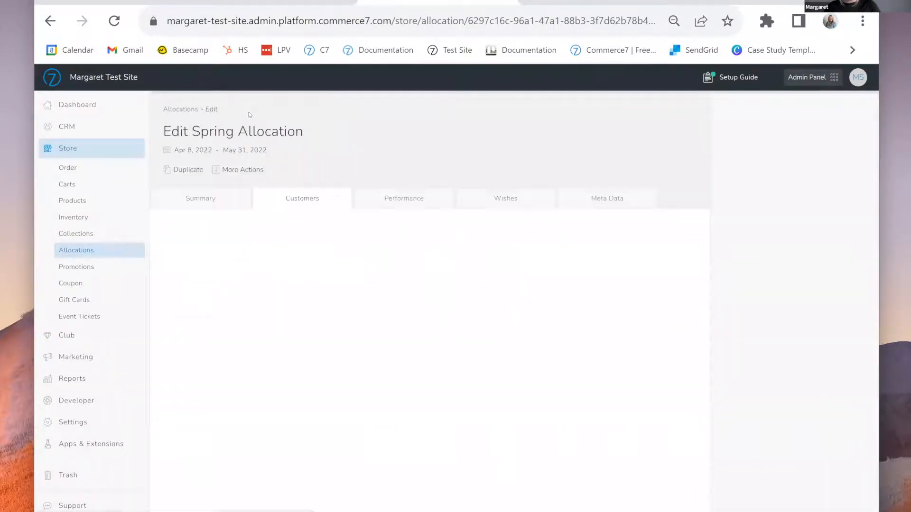
click(424, 204)
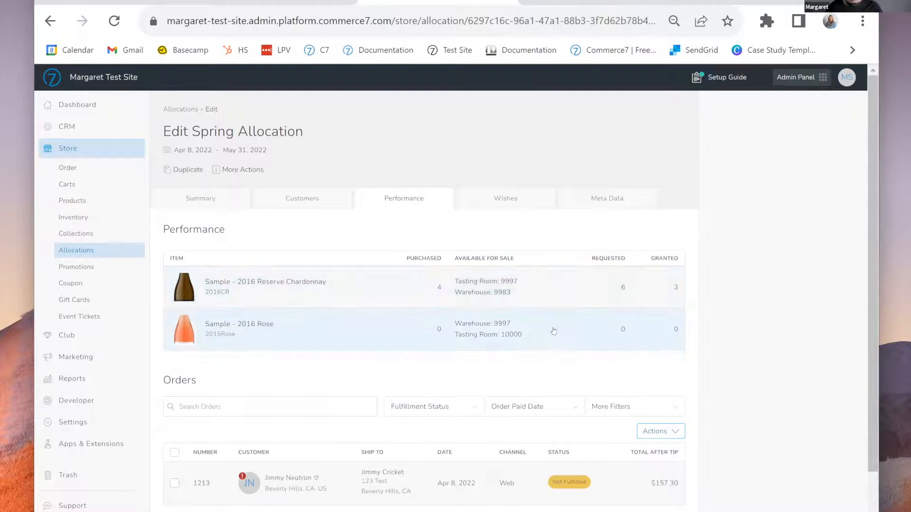
scroll(552, 330, down, 1)
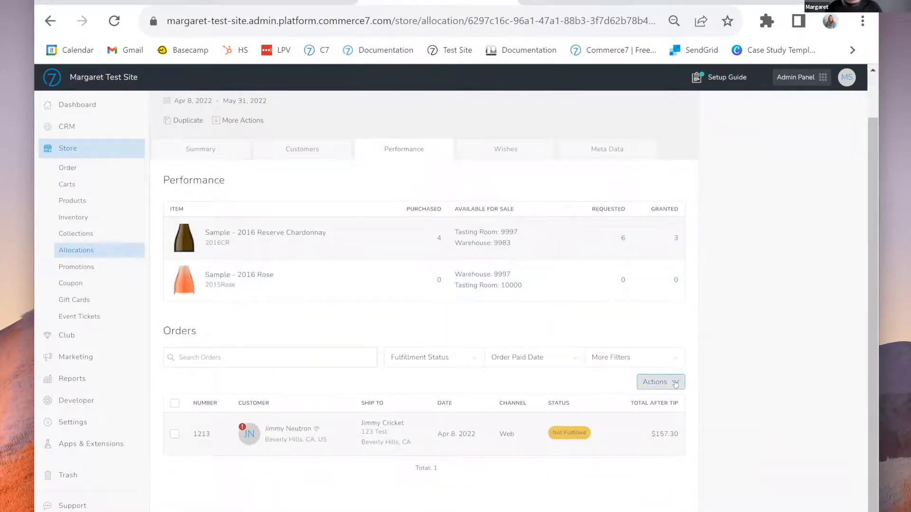
click(676, 383)
click(672, 334)
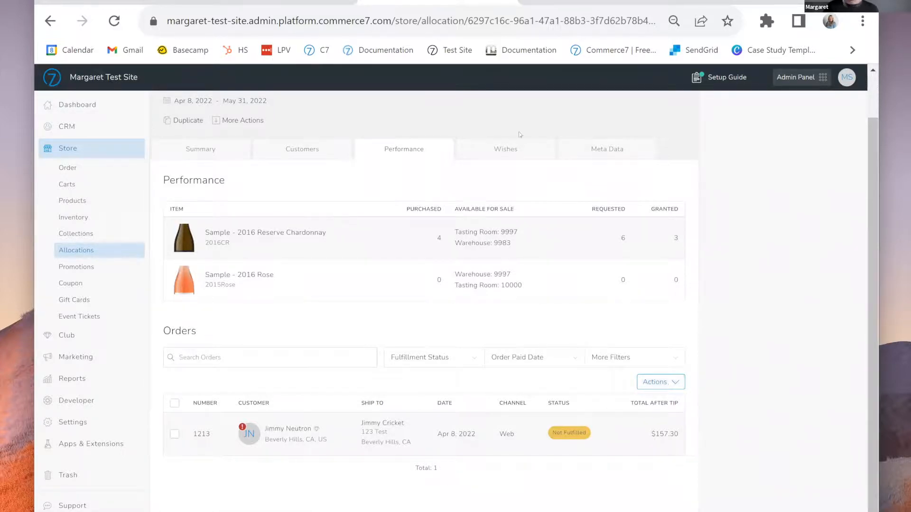
Look at the bulk Grant Wishes options for the allocation, comparing Specific Quantity and All, and close without granting
click(505, 149)
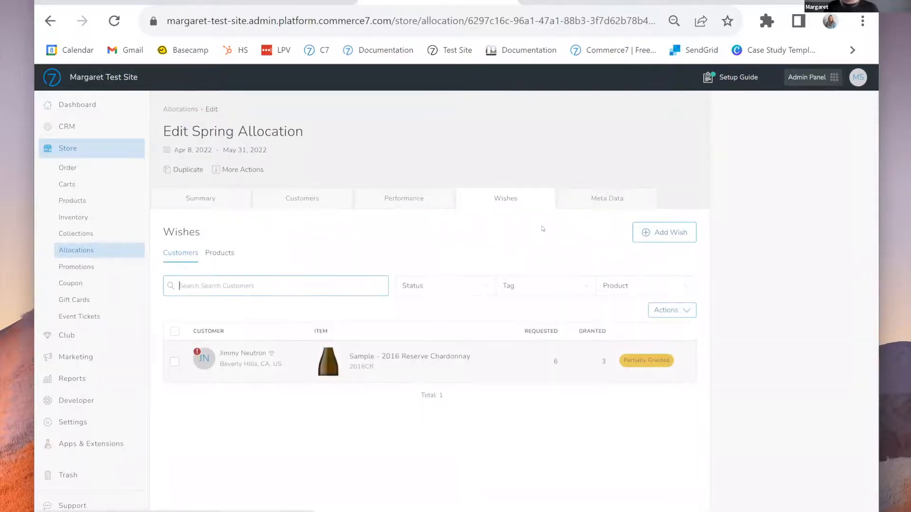
click(683, 311)
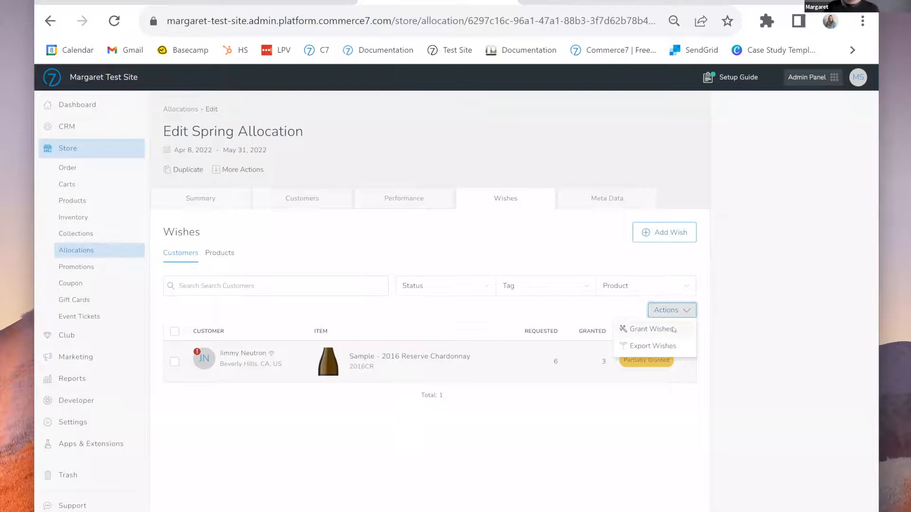
click(673, 329)
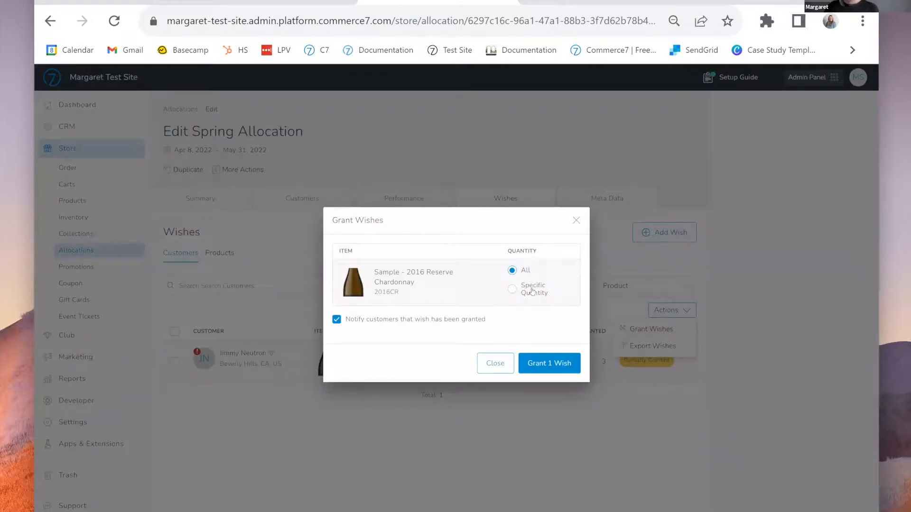
click(532, 292)
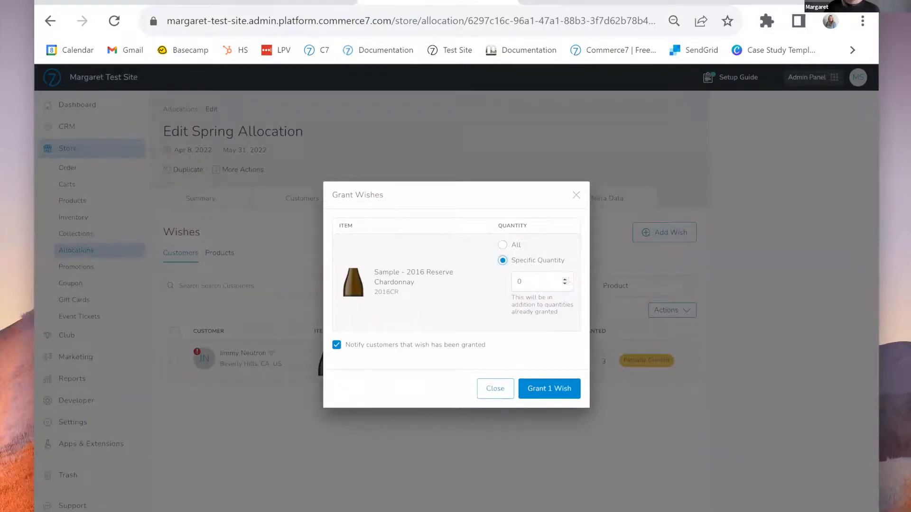
click(510, 247)
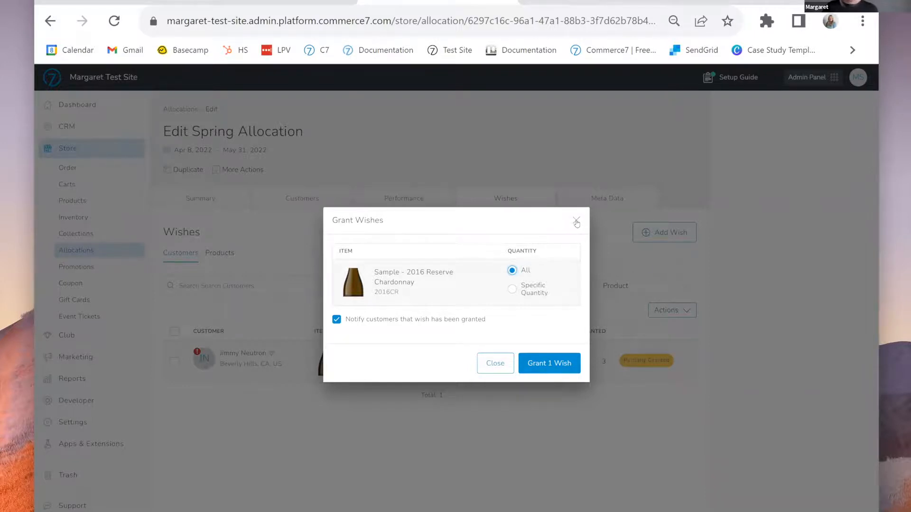
click(576, 221)
View the wishes by product and the grant options for Sample - 2016 Reserve Chardonnay, closing them without granting
click(229, 254)
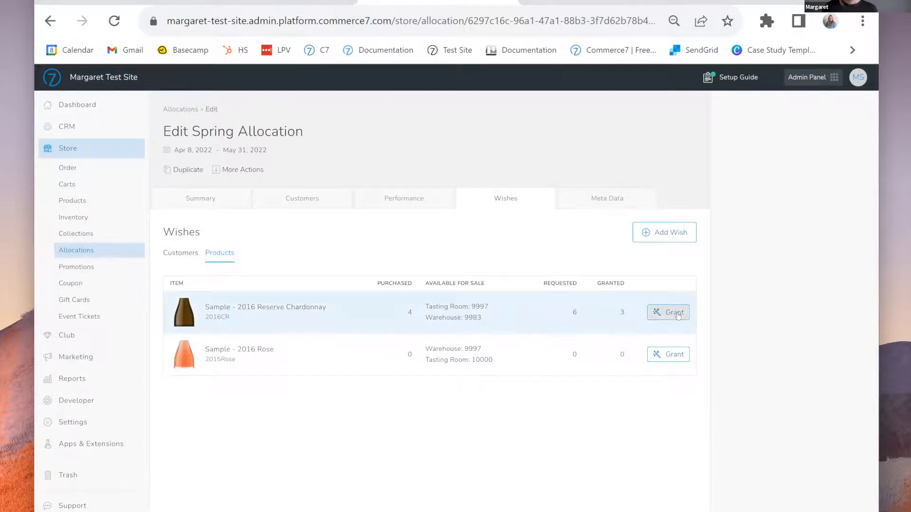
click(679, 316)
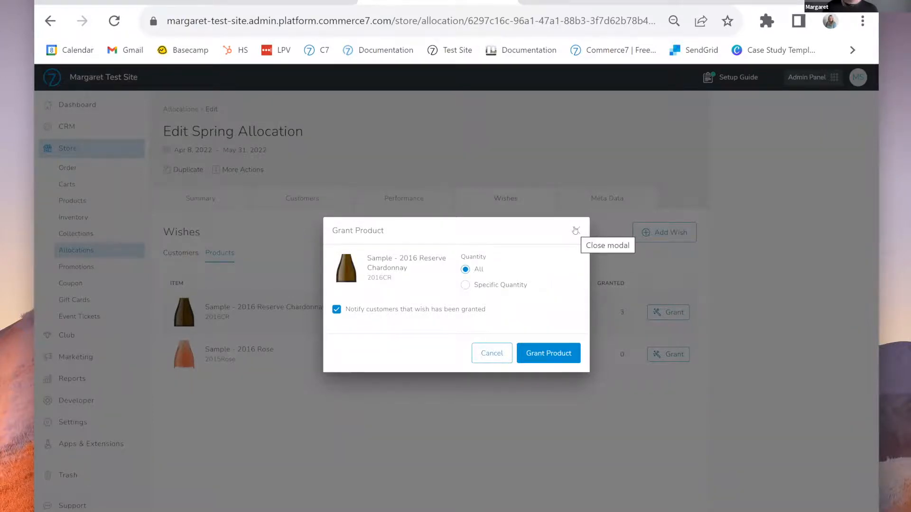
click(576, 230)
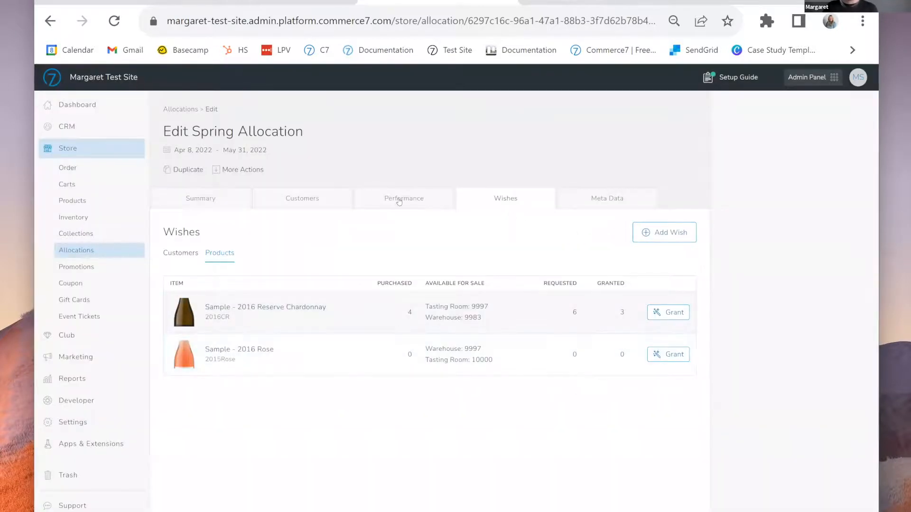
Review the Spring Allocation's performance and its customer list with wishes and orders
click(399, 202)
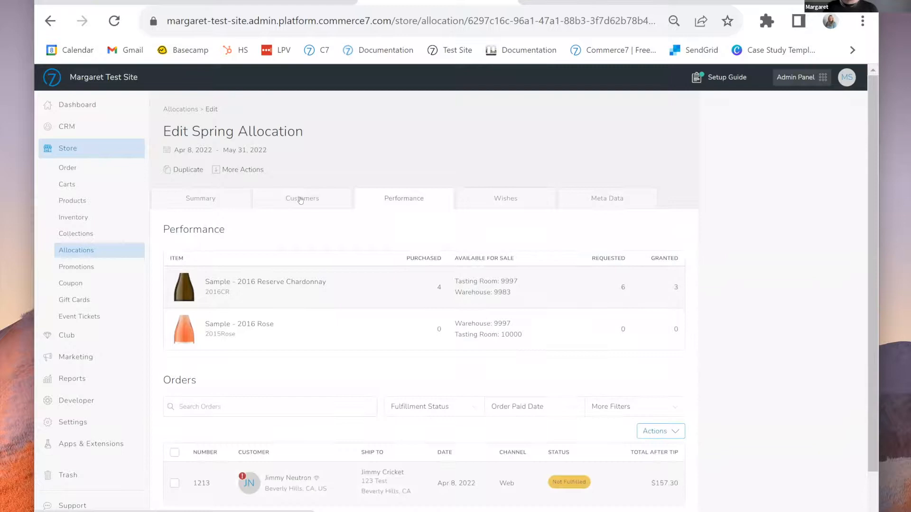
click(304, 200)
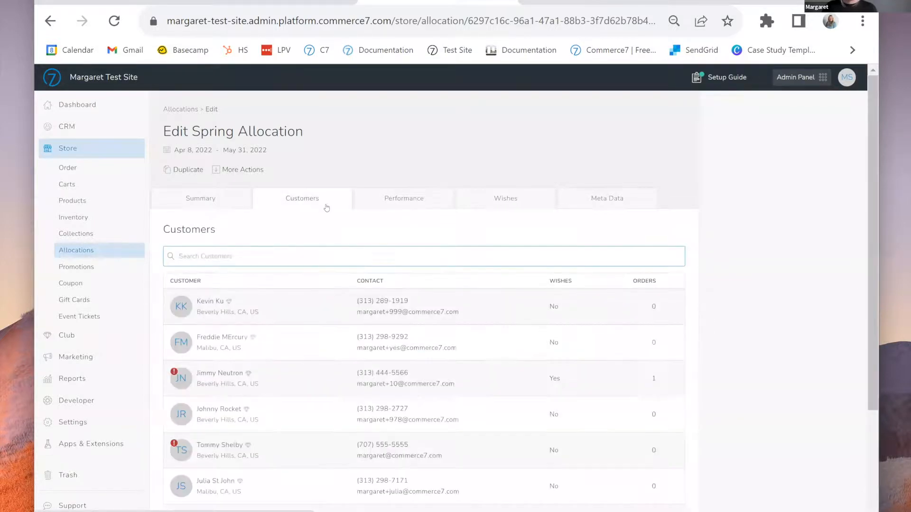
Check the Spring Allocation's customer list, then delete the allocation
scroll(664, 284, down, 2)
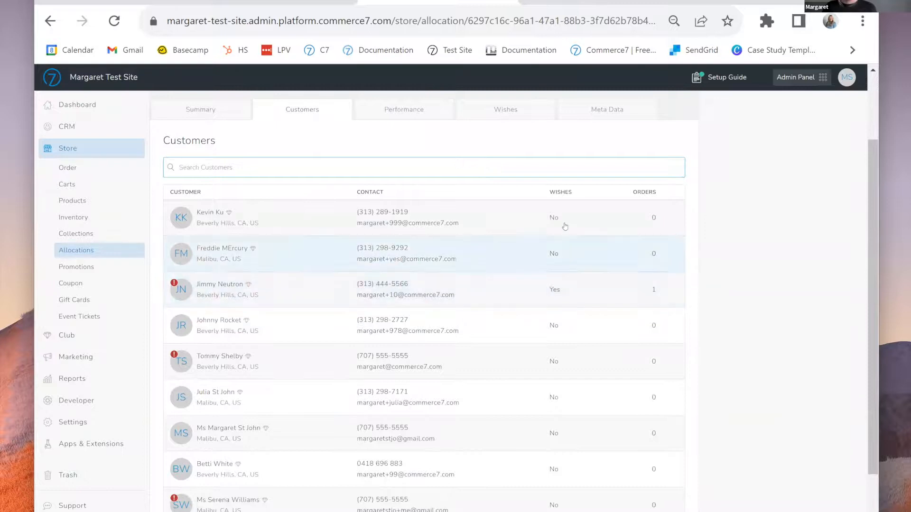
scroll(472, 171, up, 2)
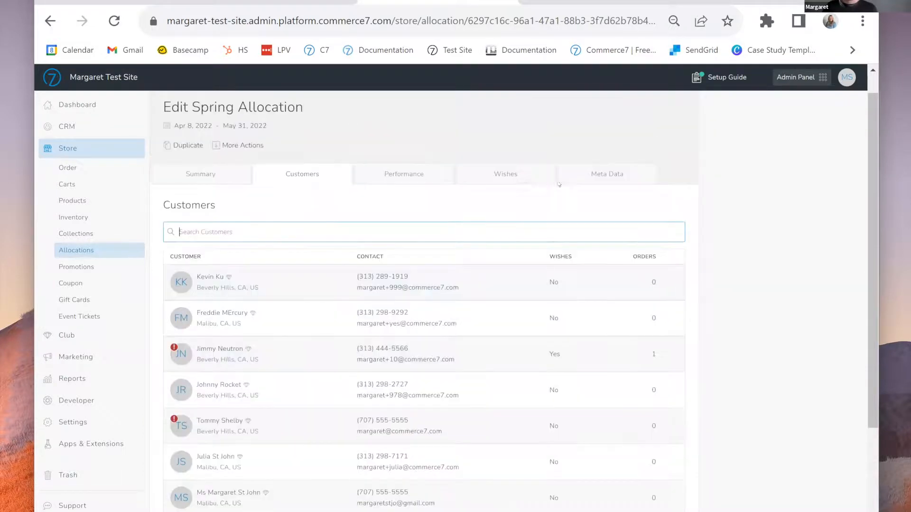
click(200, 198)
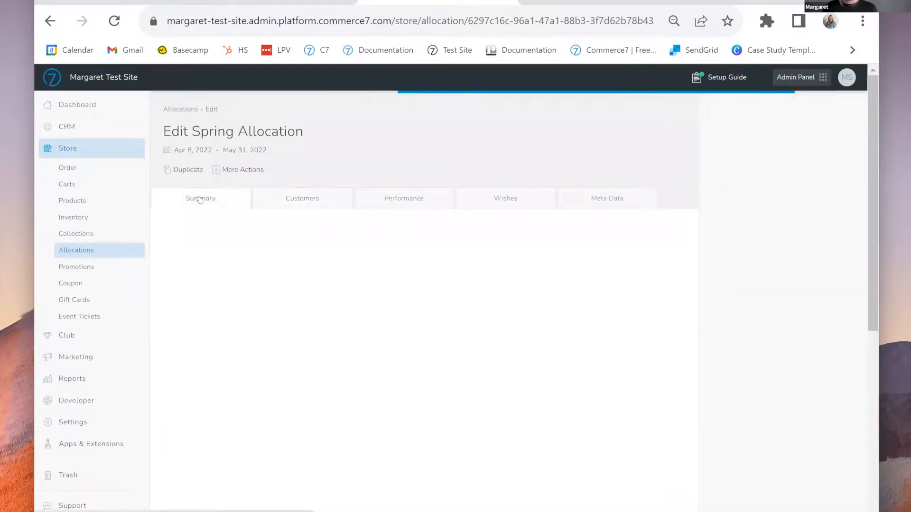
click(251, 170)
click(252, 207)
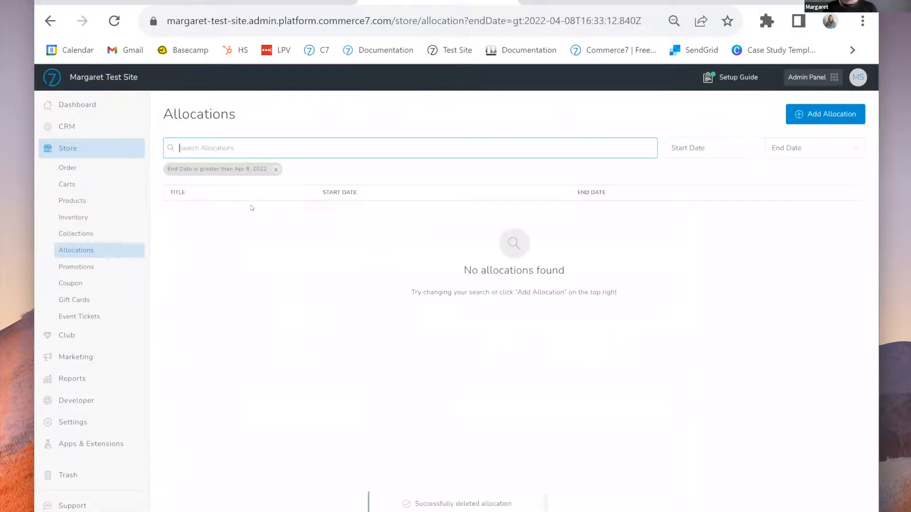
Start a new allocation titled Spring Allocation with wish type Commitment to purchase more and end date May 31, 2022
click(806, 114)
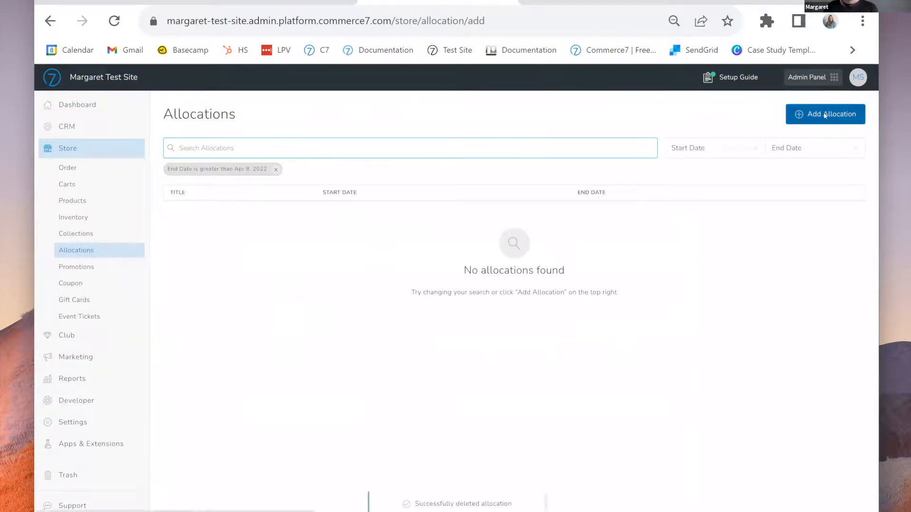
click(297, 234)
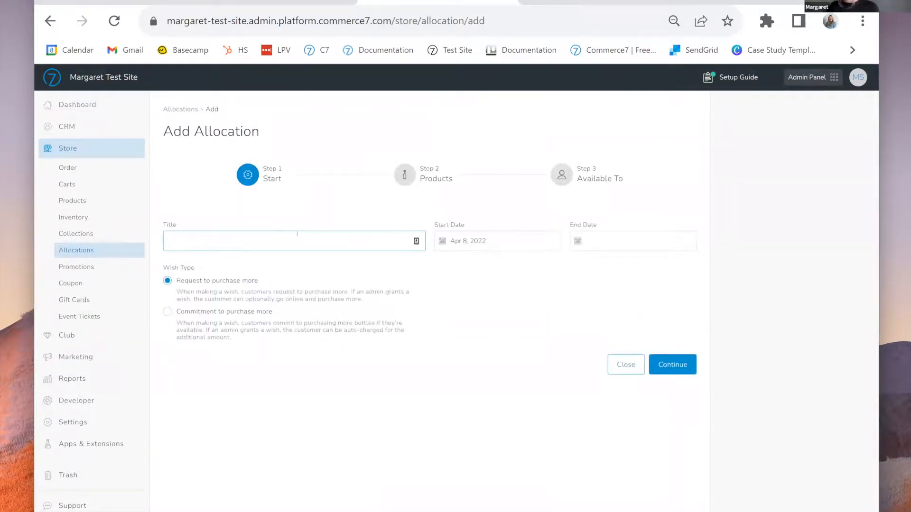
text(Spring Allocation)
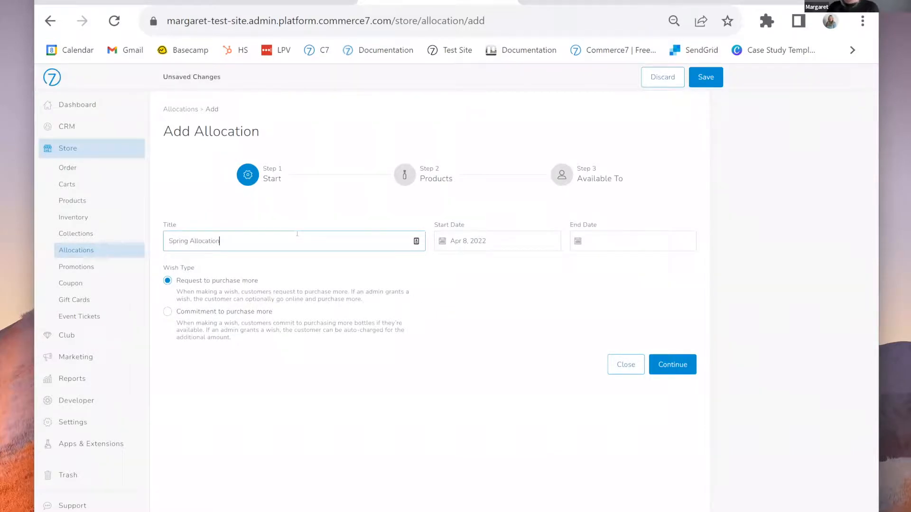
click(167, 312)
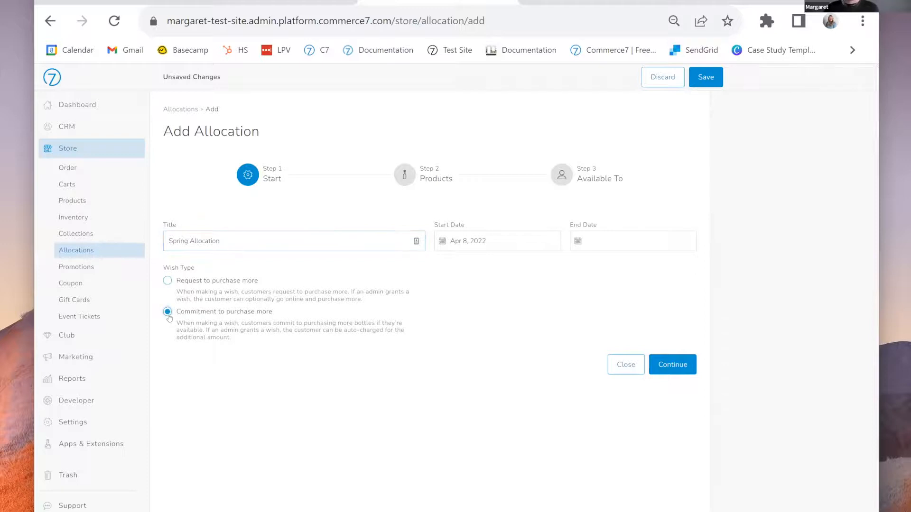
click(654, 241)
click(670, 260)
click(607, 352)
click(673, 364)
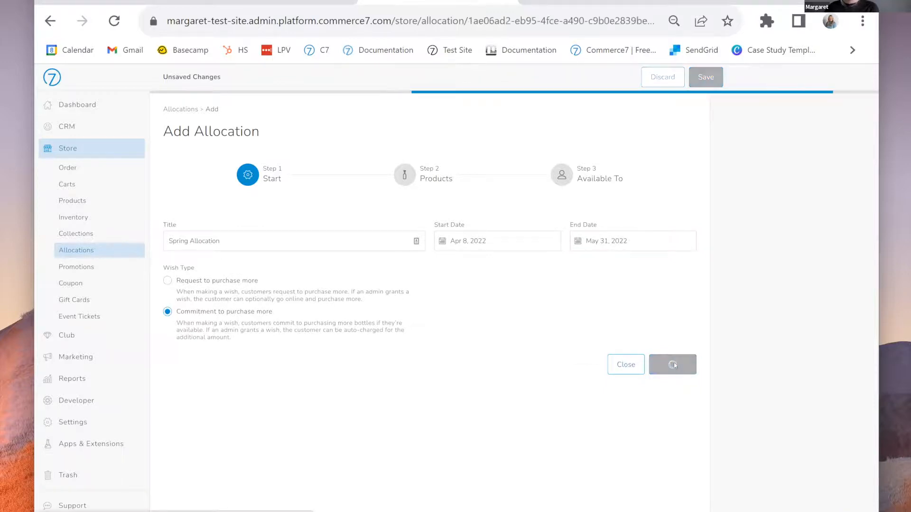
Add Sample - 2016 Rose and Sample - 2016 Cabernet Sauvignon to the Spring Allocation's products
click(352, 245)
scroll(462, 328, down, 5)
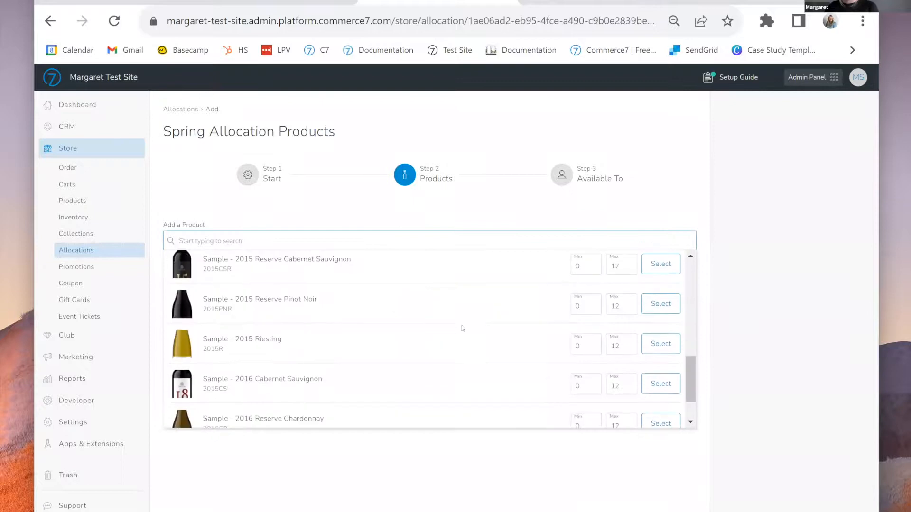
scroll(463, 328, down, 2)
click(657, 327)
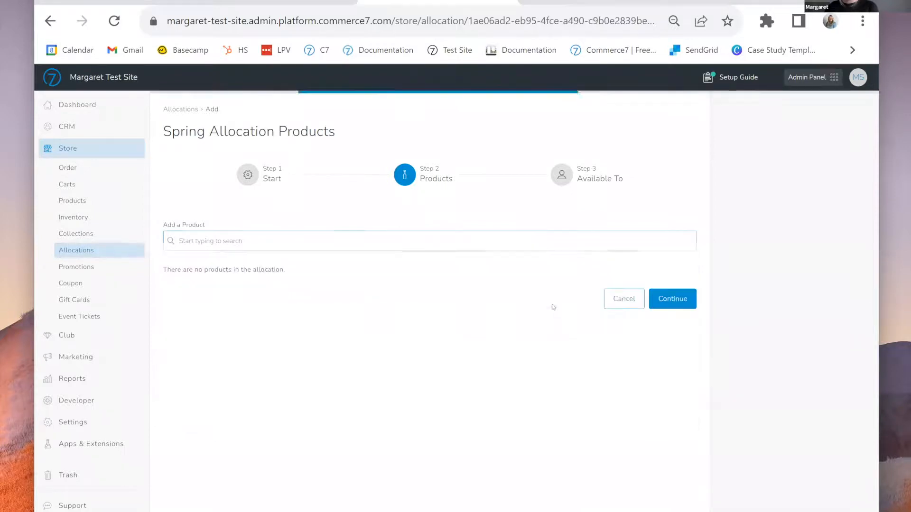
click(354, 241)
scroll(443, 348, down, 4)
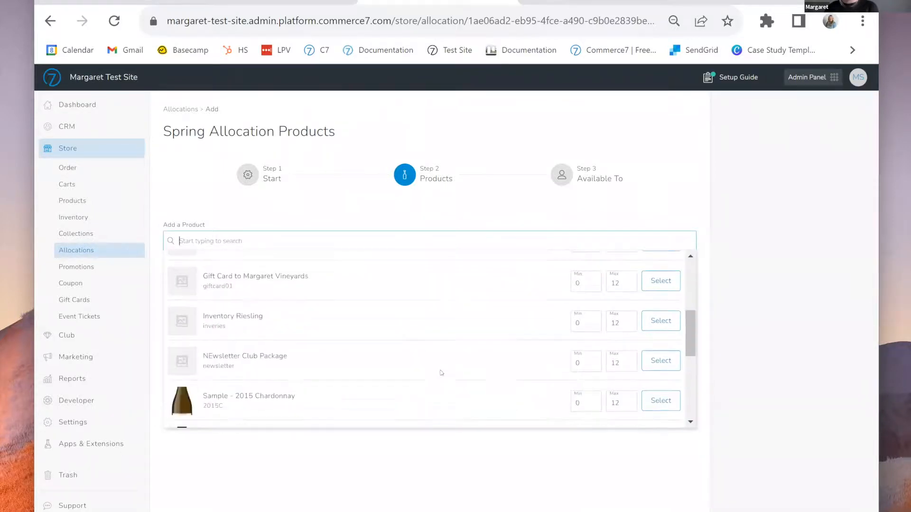
scroll(442, 373, down, 3)
click(661, 368)
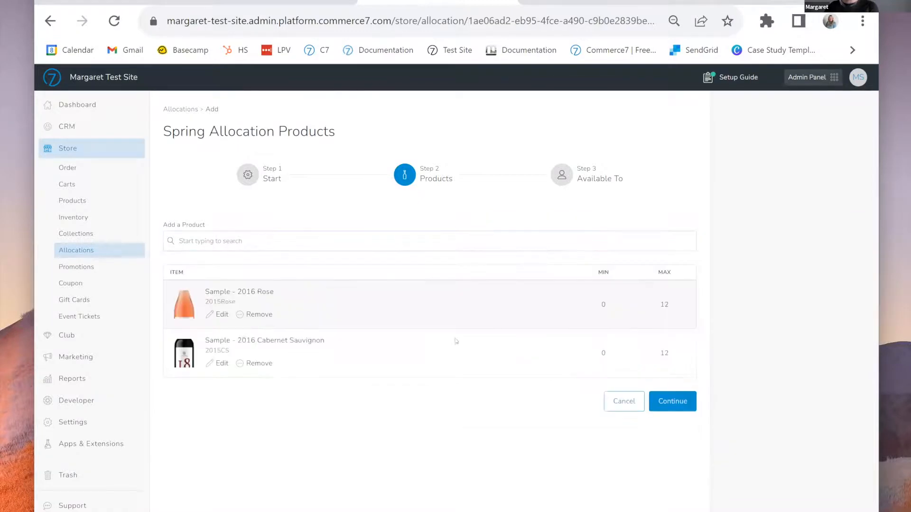
Set the maximum quantity of Sample - 2016 Rose to 2 and save the product
click(219, 314)
click(480, 302)
key(BackSpace)
key(BackSpace)
text(2)
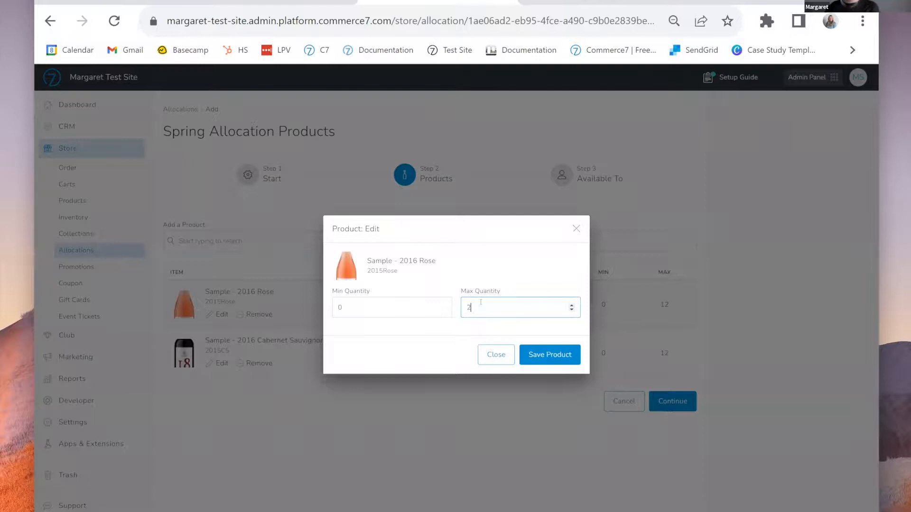
click(538, 354)
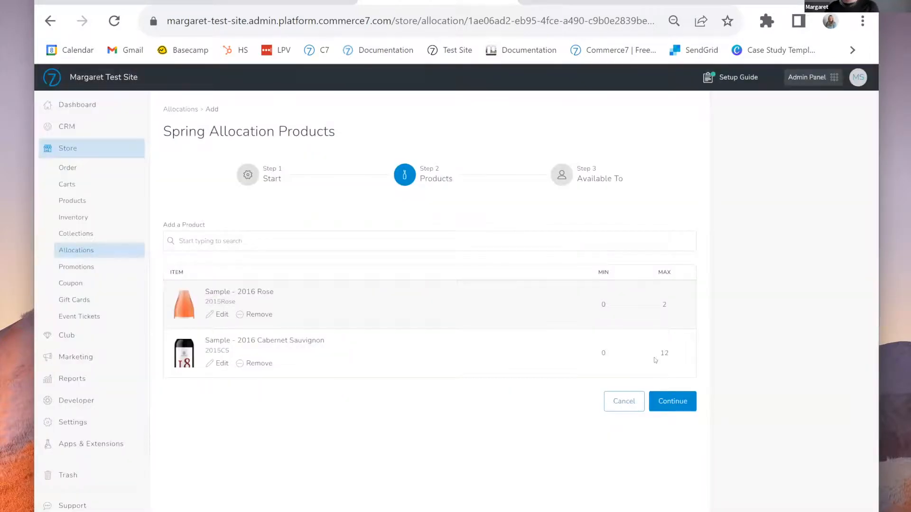
Set the maximum quantity of Sample - 2016 Cabernet Sauvignon to 4 and continue to the allocation's availability
click(218, 363)
click(499, 305)
key(BackSpace)
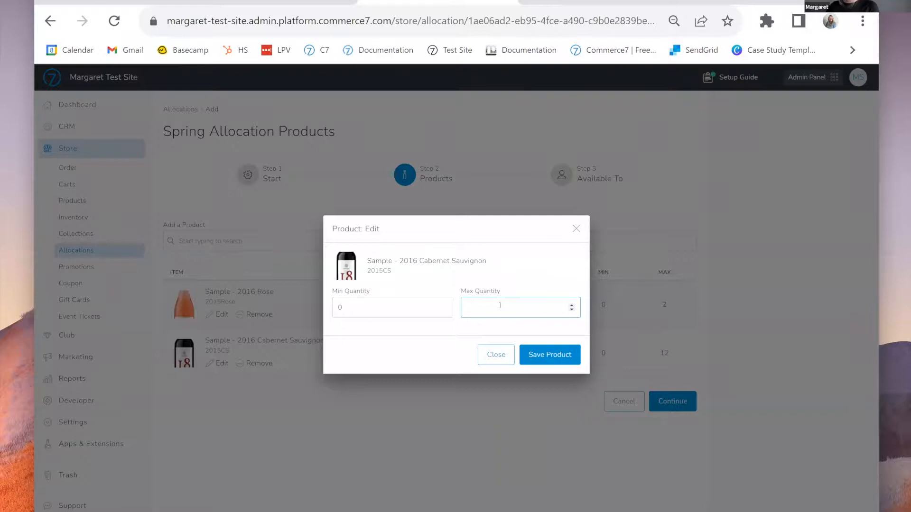
text(4)
click(551, 354)
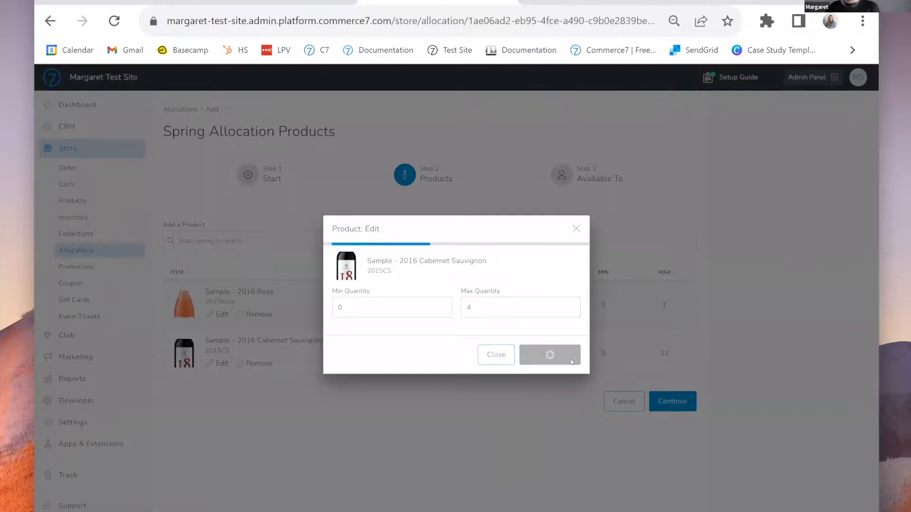
click(661, 401)
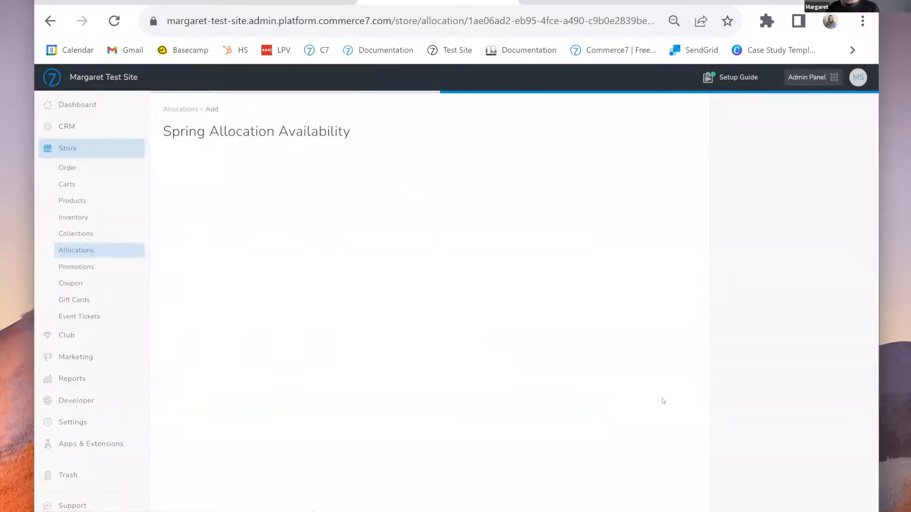
Make the allocation available to the Chocolate + Wine + Cheese club and the specific test customer, and finish the setup
click(373, 322)
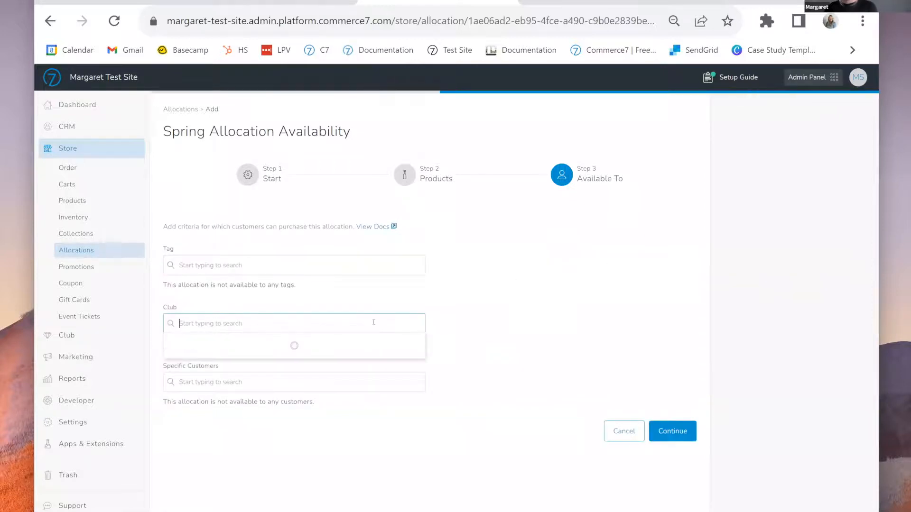
click(258, 342)
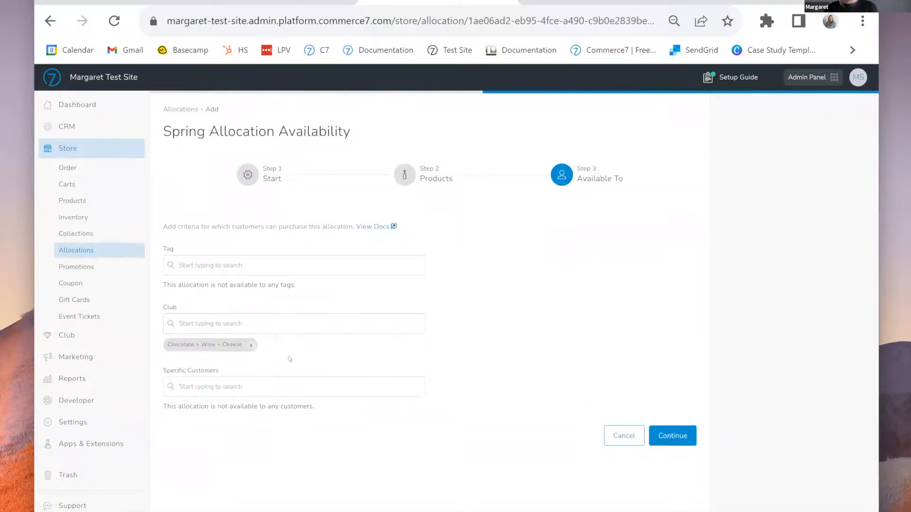
click(271, 386)
text(jimmy)
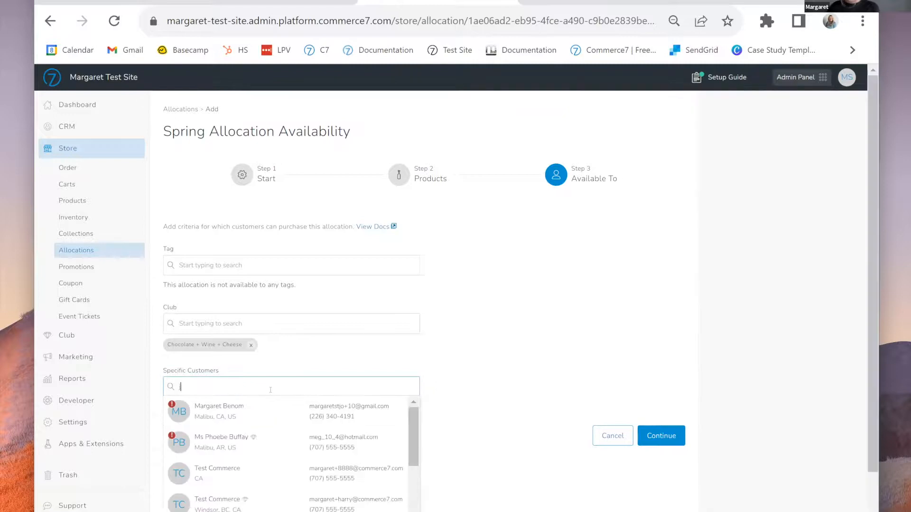
click(258, 409)
click(676, 438)
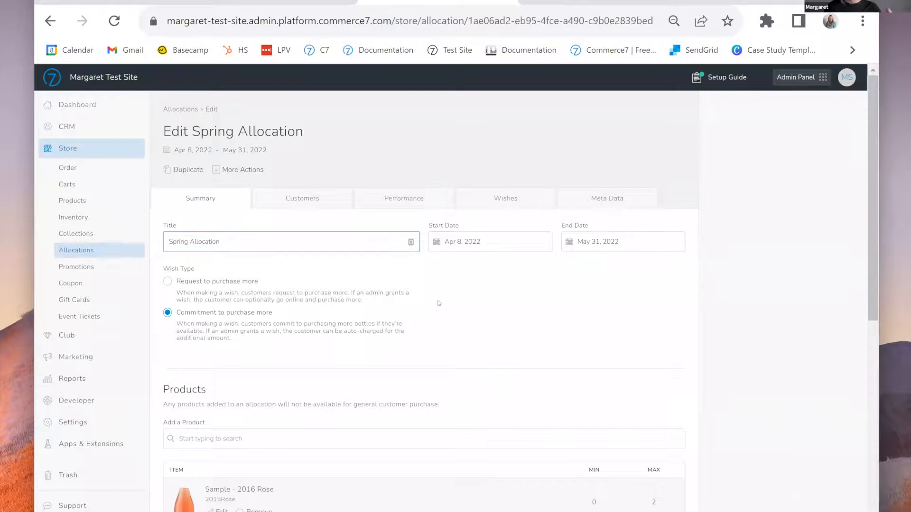
click(310, 201)
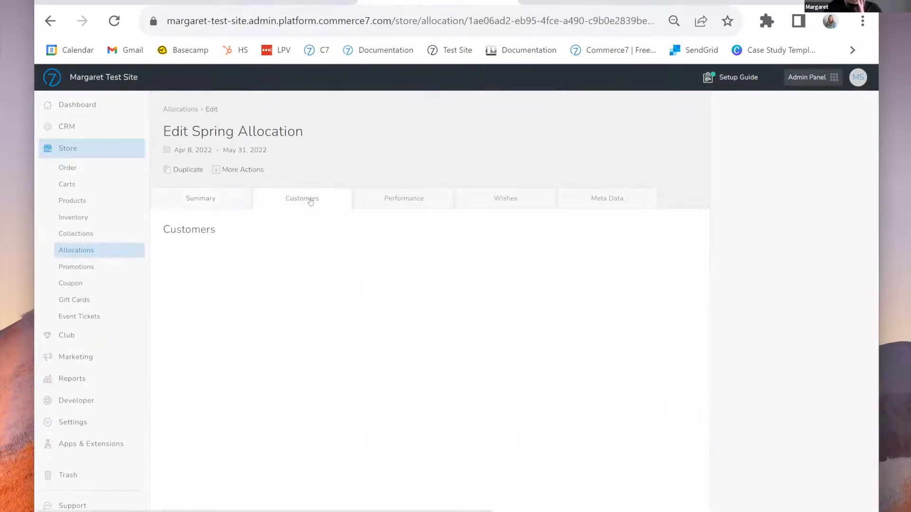
click(219, 201)
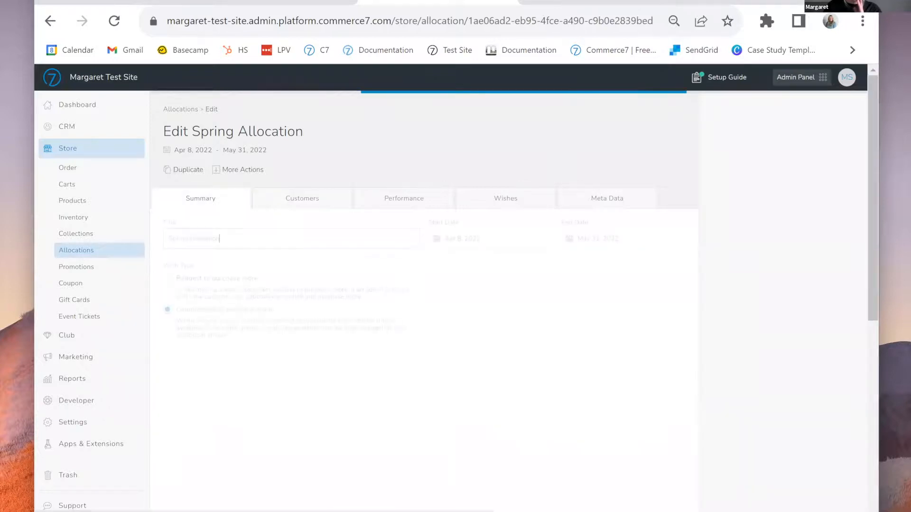
Switch to the customer storefront's wine shop and add 4 bottles of Sample - 2016 Cabernet Sauvignon to the cart
click(572, 2)
click(594, 103)
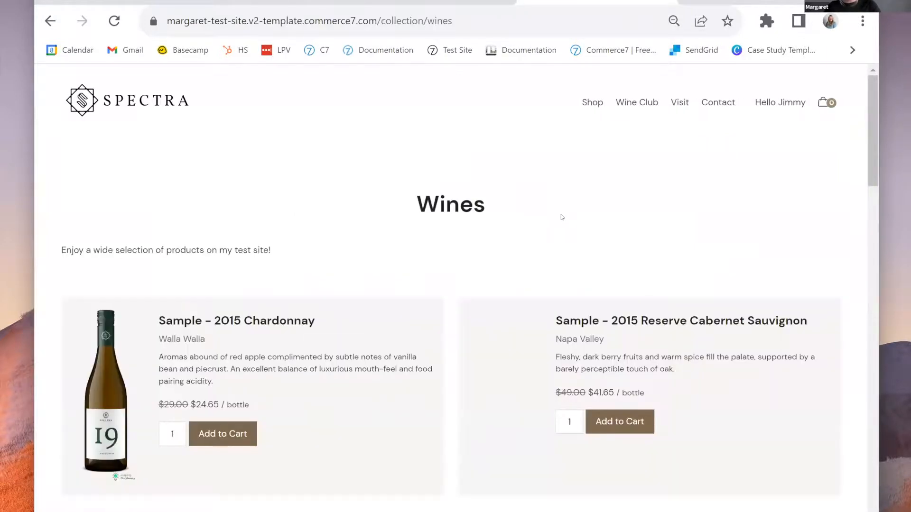
scroll(548, 219, down, 5)
scroll(518, 226, down, 8)
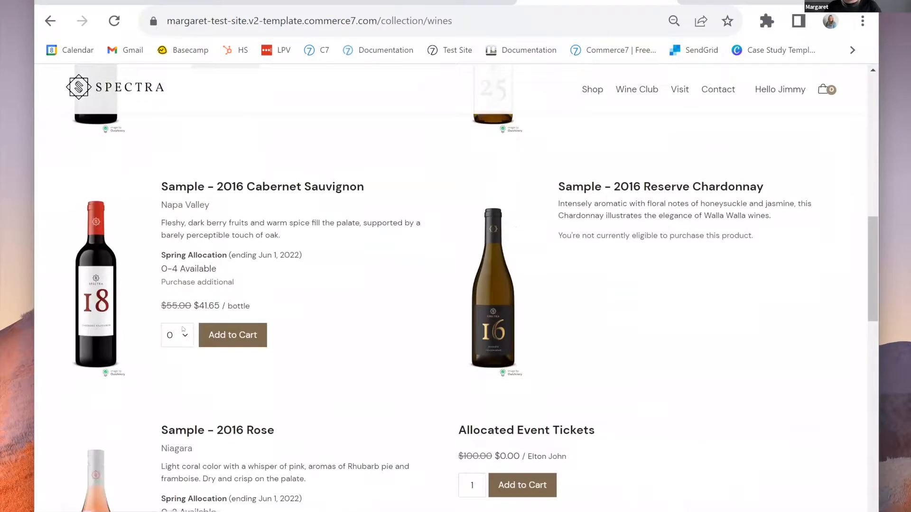
click(170, 335)
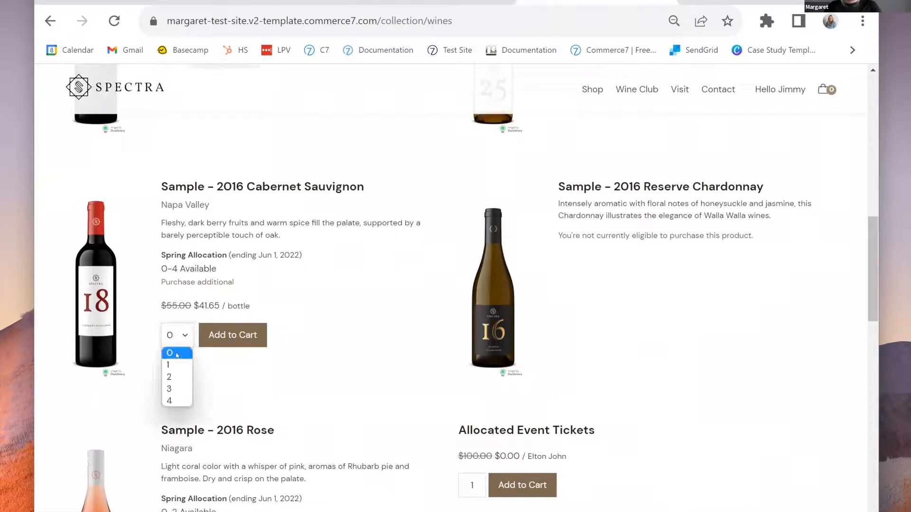
click(179, 404)
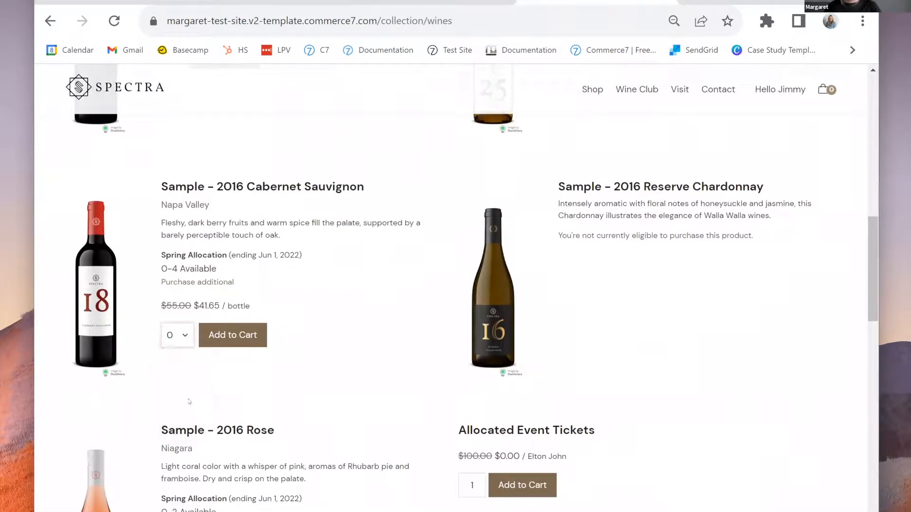
click(247, 342)
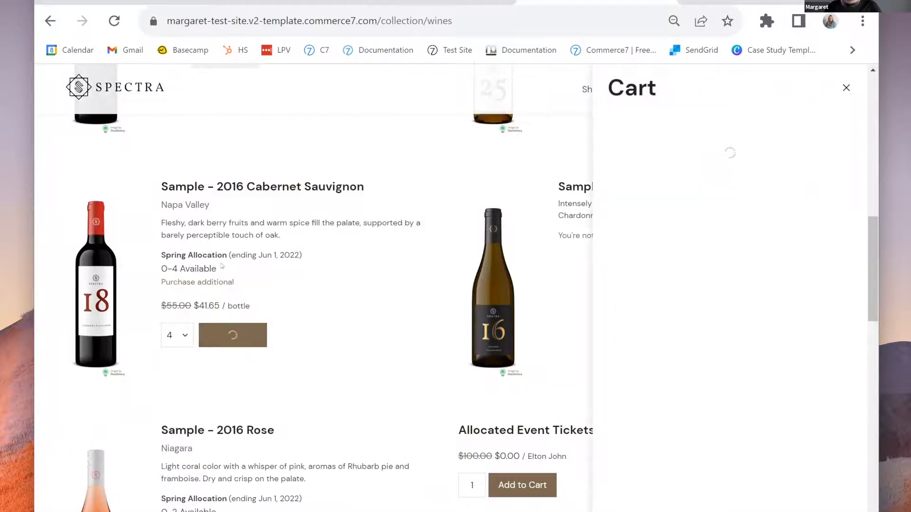
Read the additional purchase terms for Sample - 2016 Cabernet Sauvignon and confirm a request for 2 more bottles
click(214, 283)
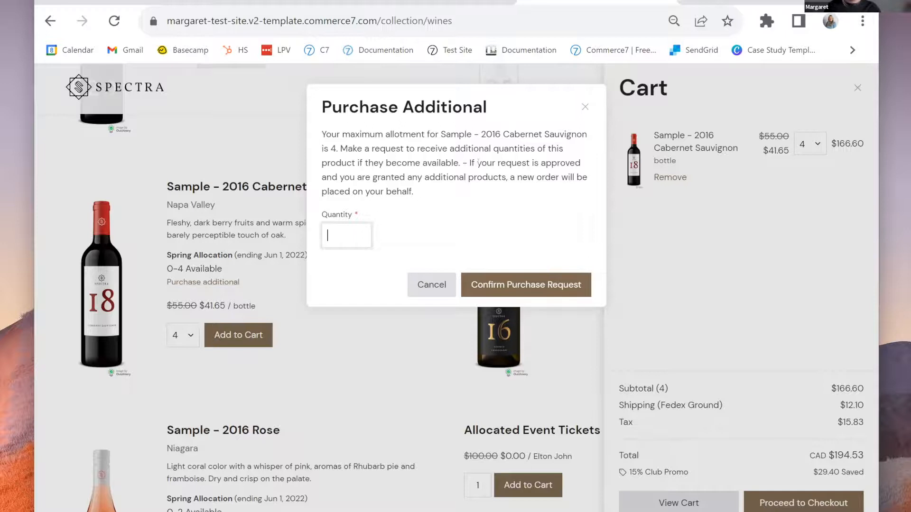
drag(469, 163, 509, 191)
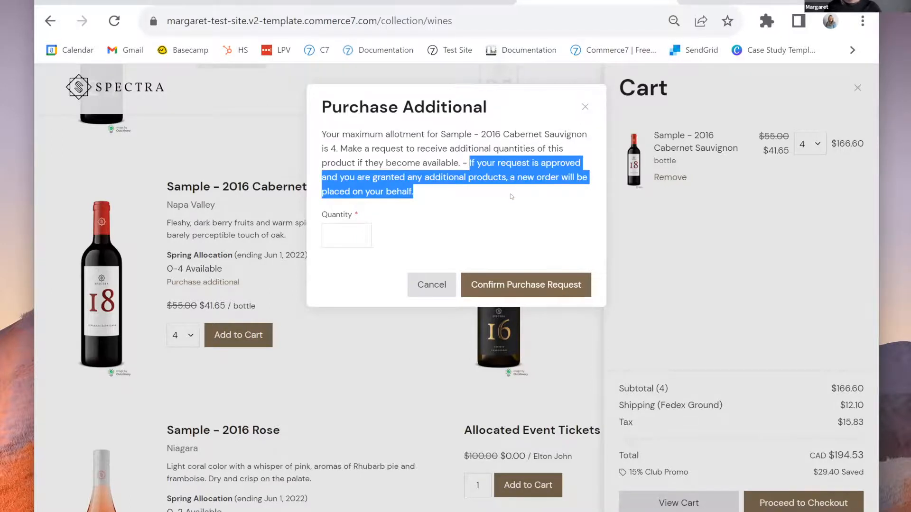
click(507, 196)
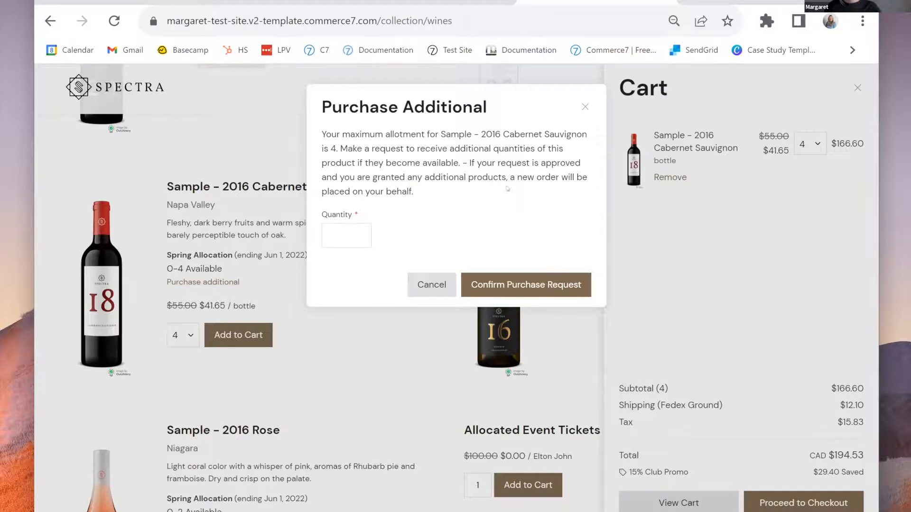
click(357, 237)
text(2)
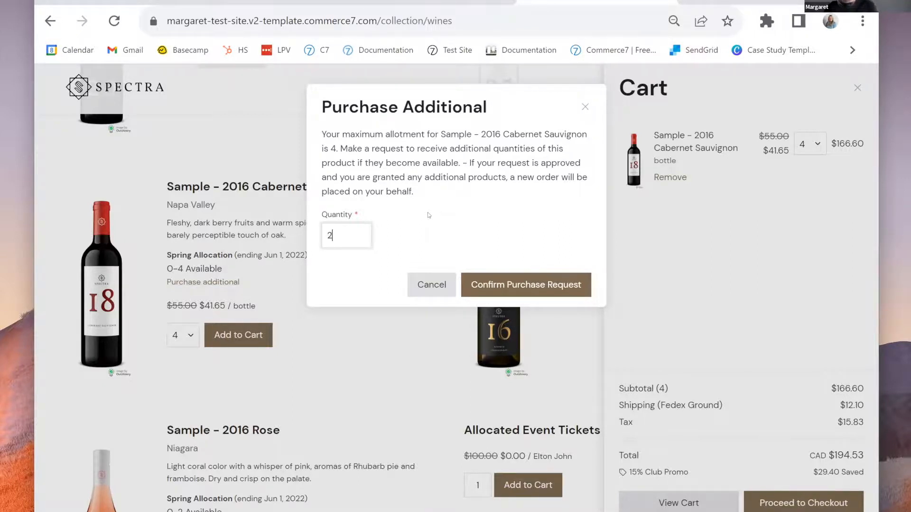
click(510, 285)
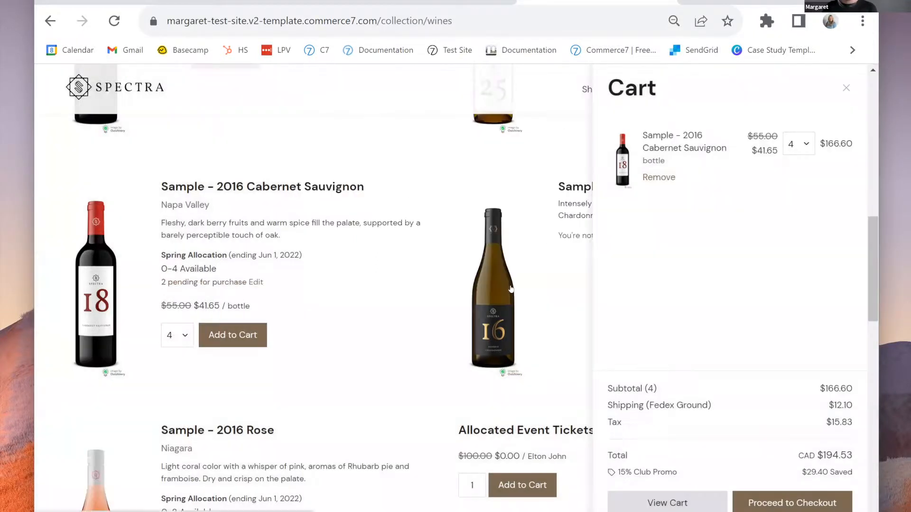
Check out the cart with 4 bottles of Sample - 2016 Cabernet Sauvignon and place the order
click(819, 502)
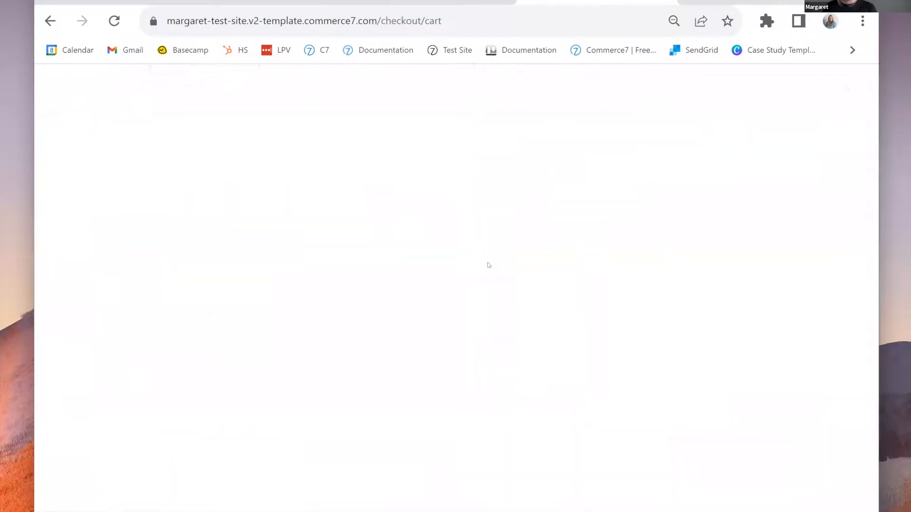
click(374, 463)
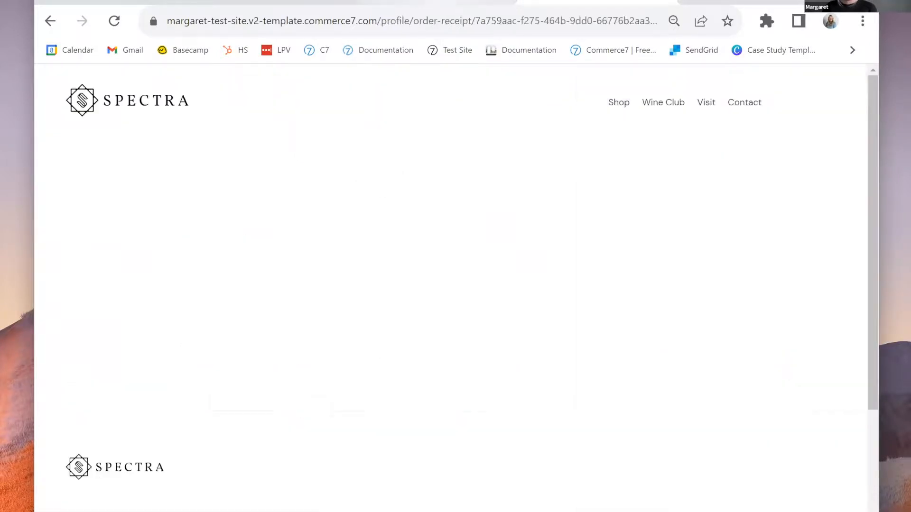
Switch to the Commerce7 admin, reload the Spring Allocation and open the customer's wish for Sample - 2016 Cabernet Sauvignon
click(474, 4)
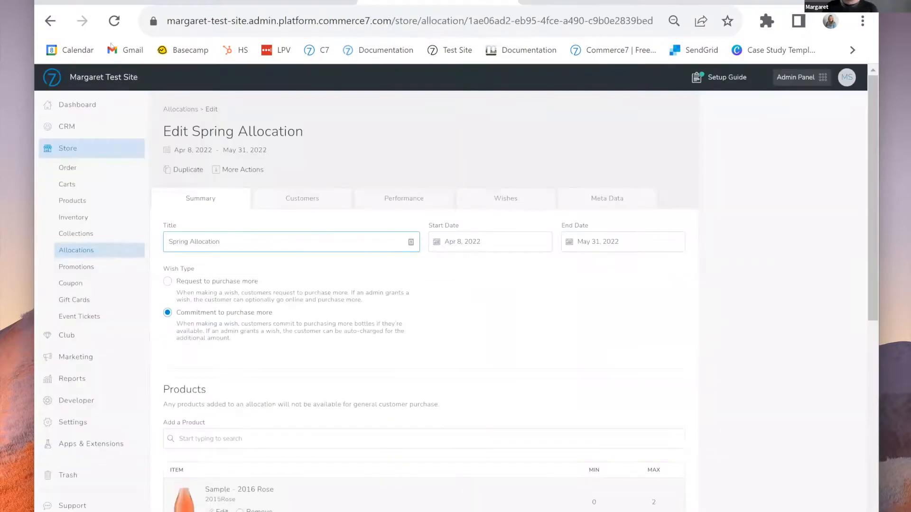
click(116, 20)
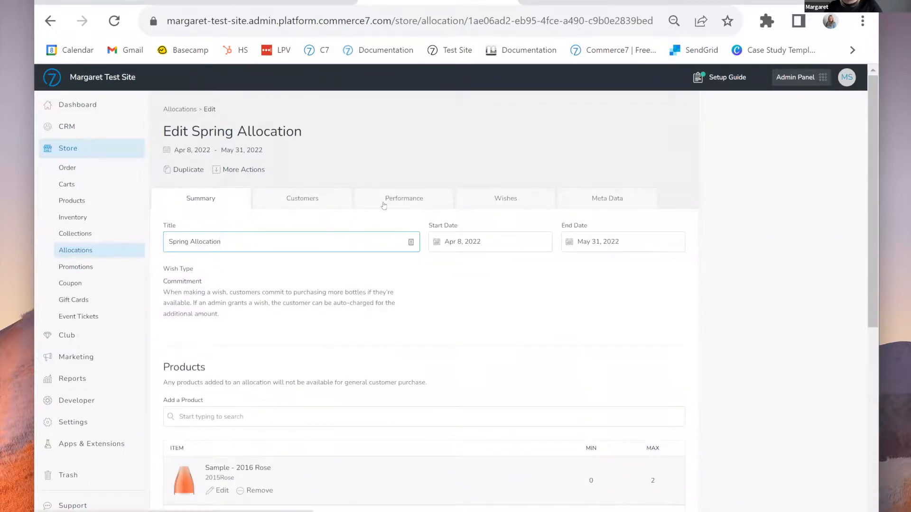
click(491, 198)
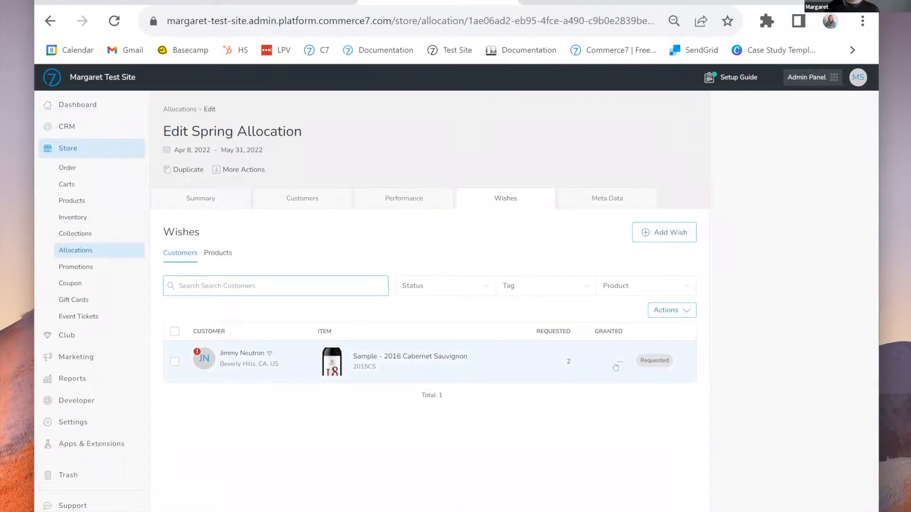
click(502, 369)
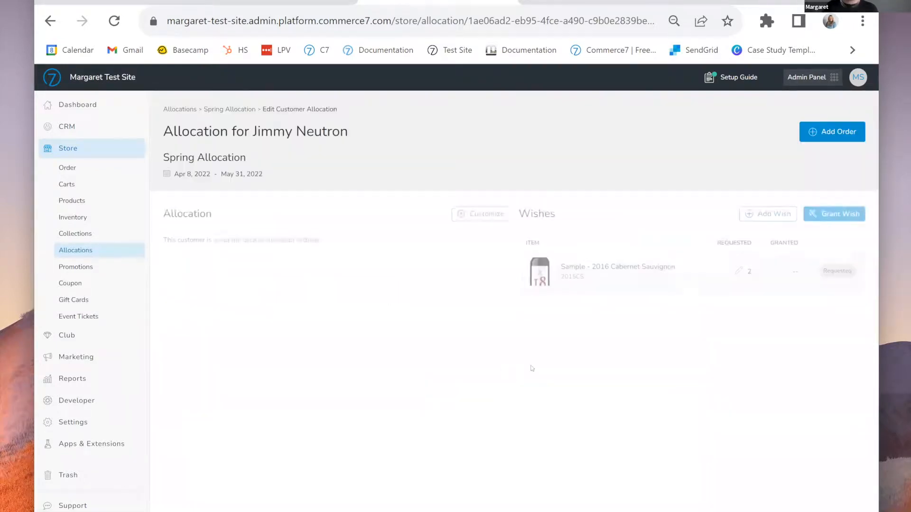
Grant the customer's wish for Sample - 2016 Cabernet Sauvignon with a quantity of 2
click(844, 216)
click(559, 289)
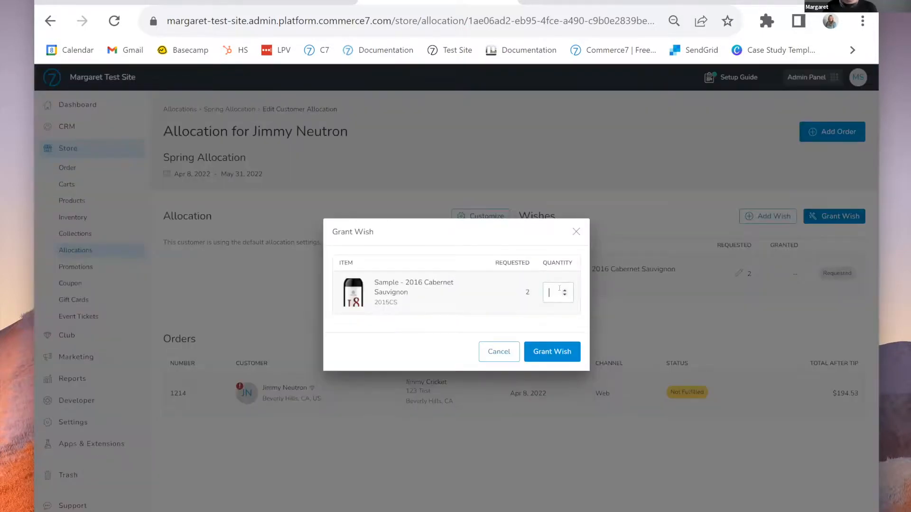
text(2)
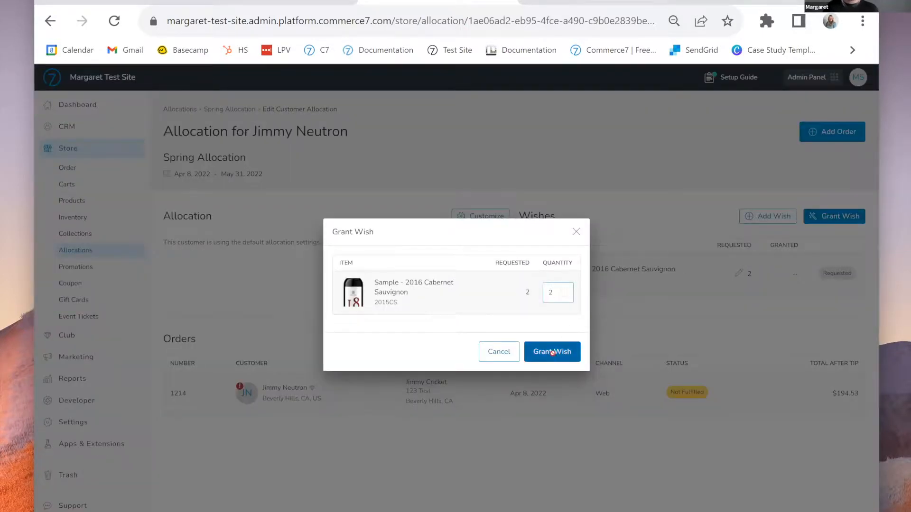
click(553, 354)
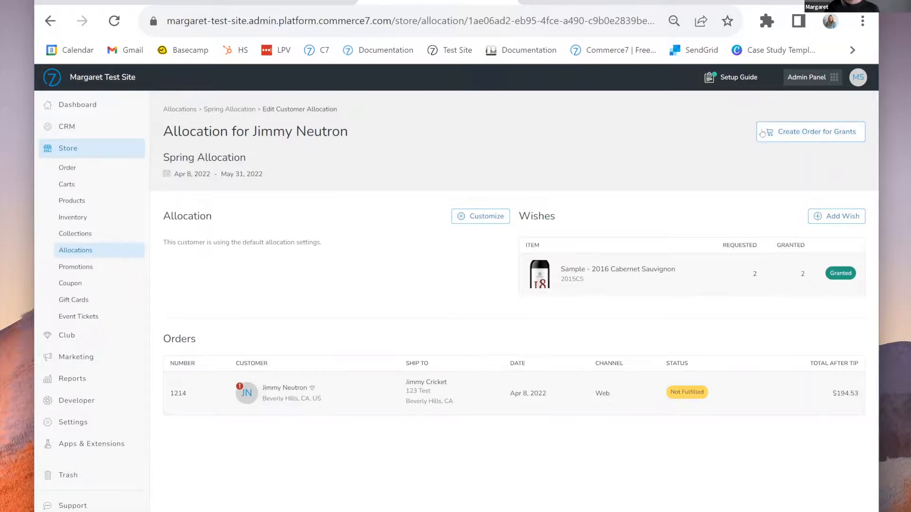
Create an order for the granted bottles, check its items and submit it
click(826, 137)
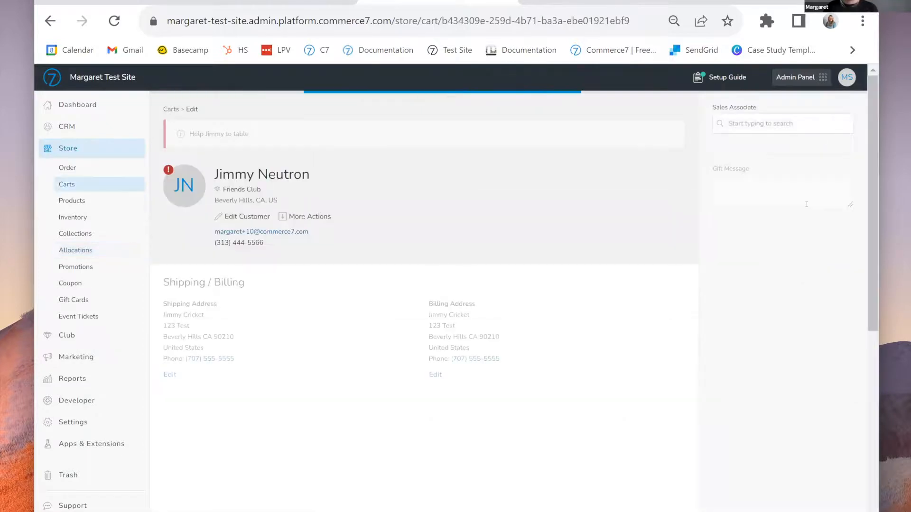
scroll(557, 178, down, 6)
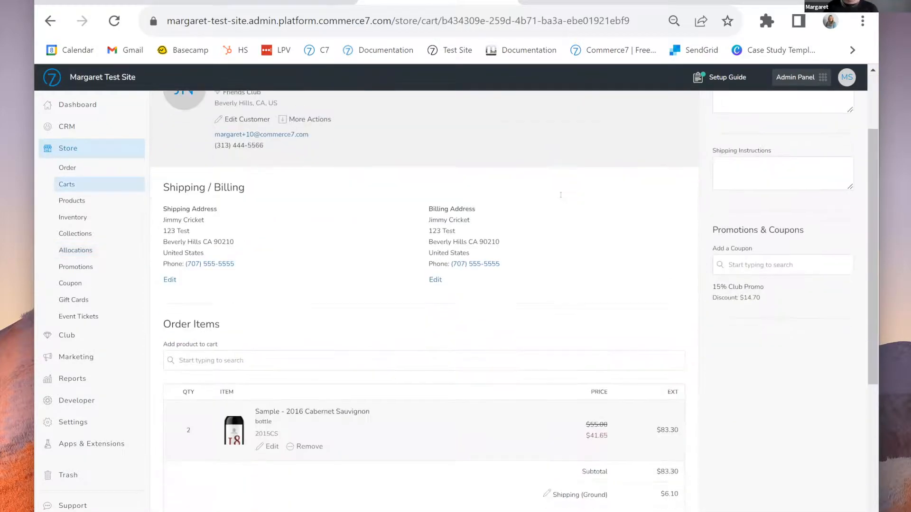
scroll(639, 463, down, 1)
click(648, 494)
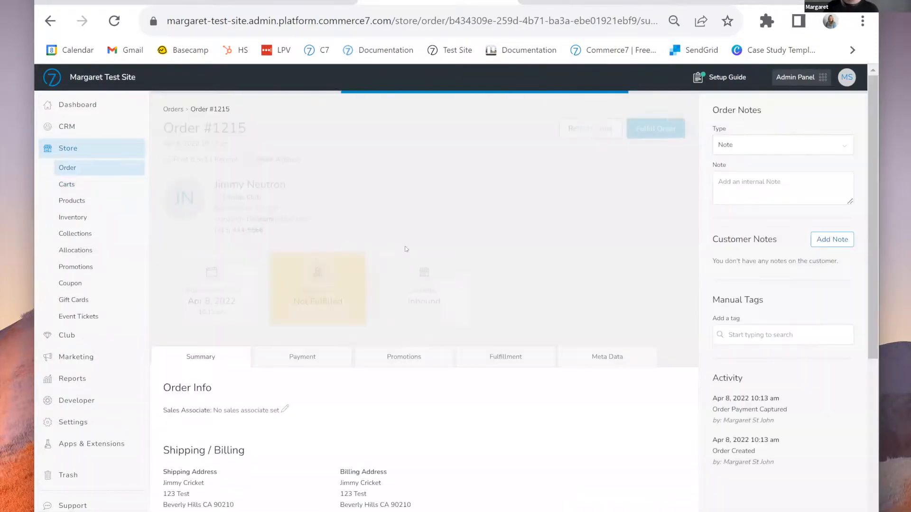
Reopen the Spring Allocation and review its product performance and the orders placed against it
click(94, 251)
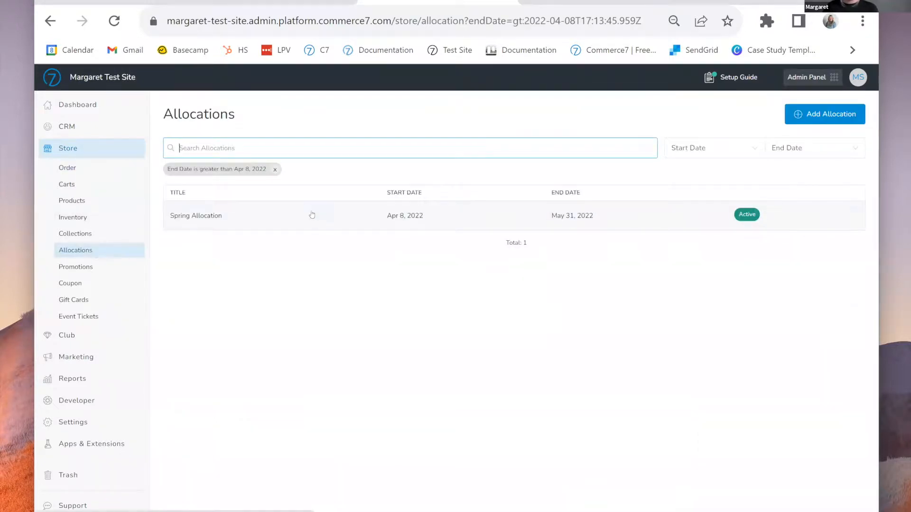
click(313, 216)
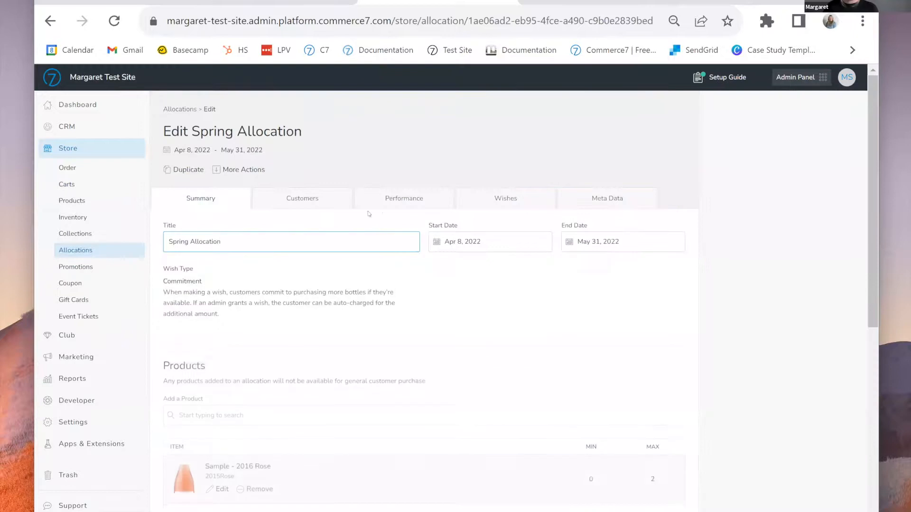
click(424, 201)
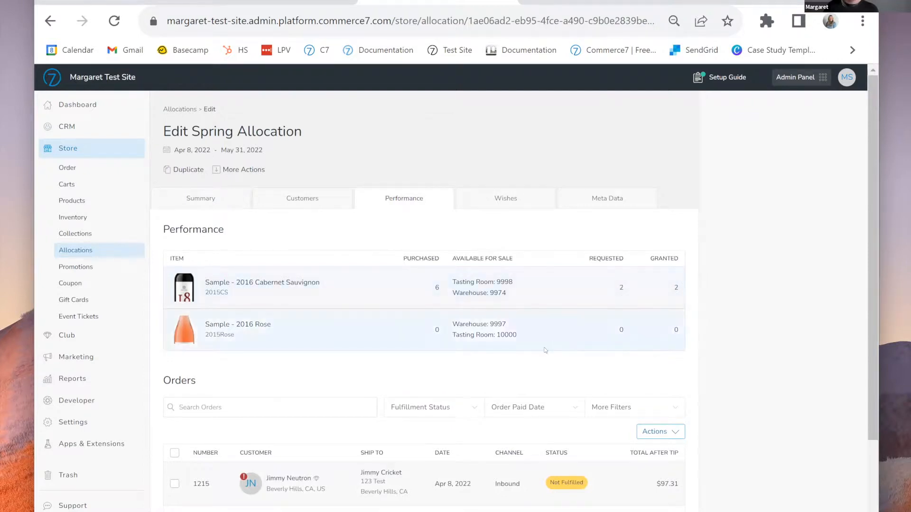
scroll(545, 349, down, 2)
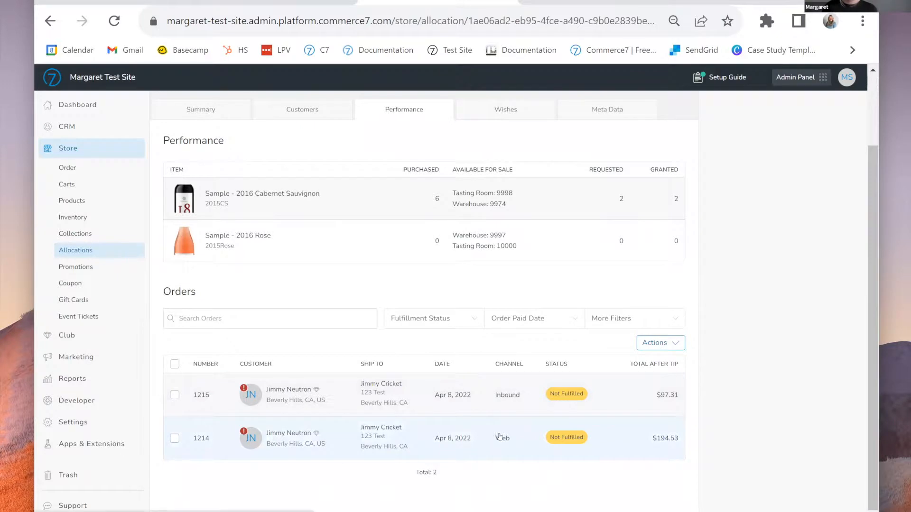
scroll(529, 201, up, 1)
scroll(526, 200, up, 1)
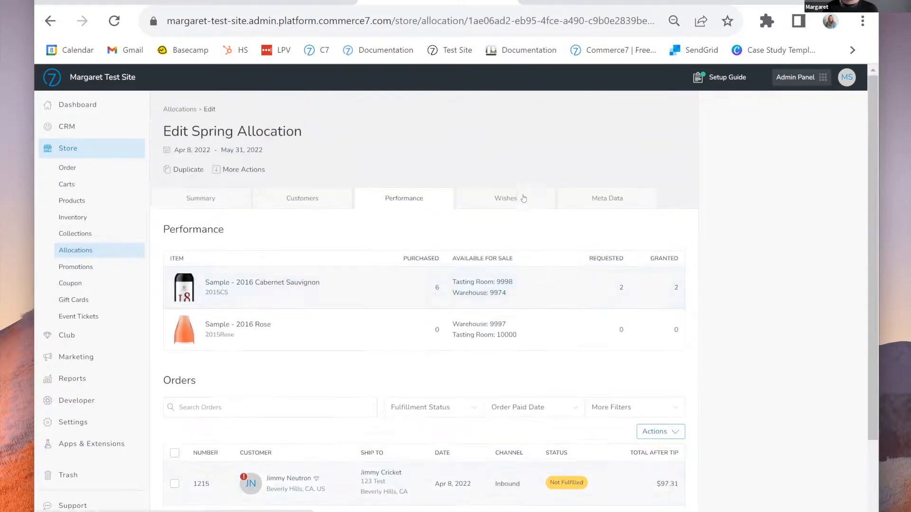
Open the Spring Allocation's wishes and examine the bulk actions for granting wishes, creating orders and exporting
click(523, 198)
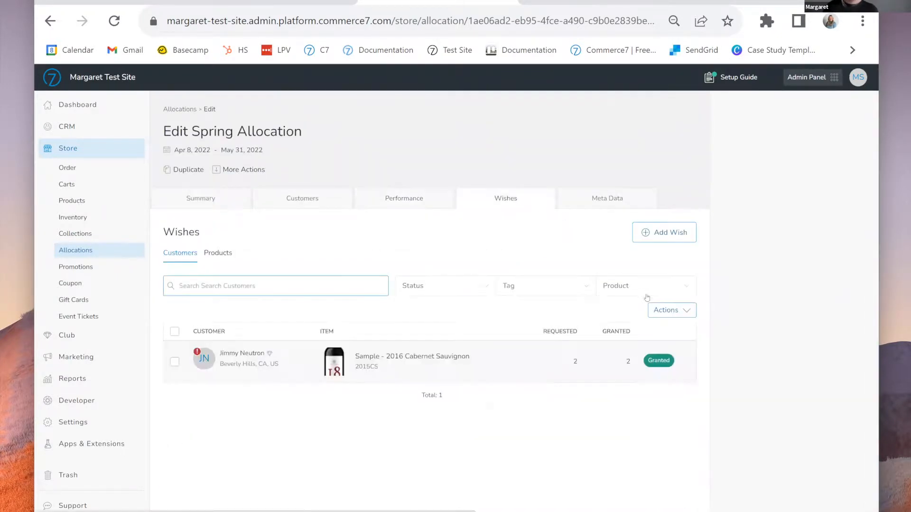
click(671, 310)
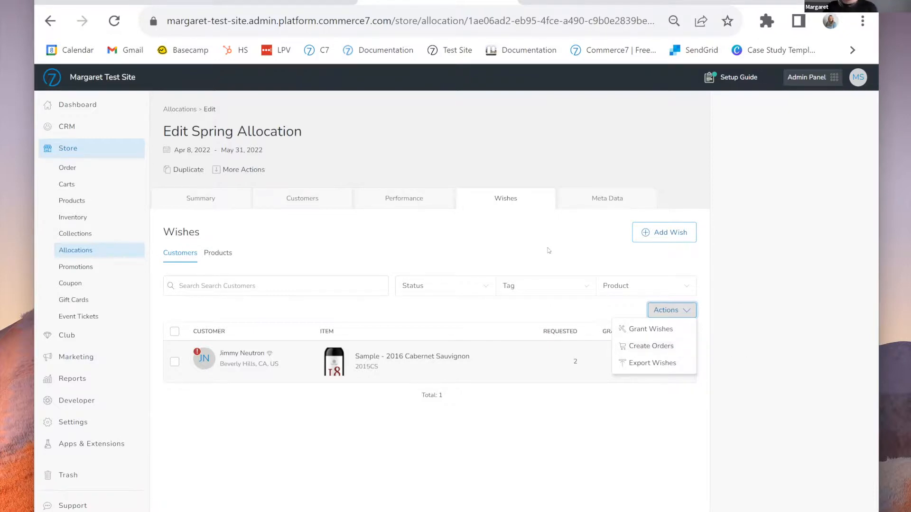
click(574, 256)
click(664, 311)
click(666, 336)
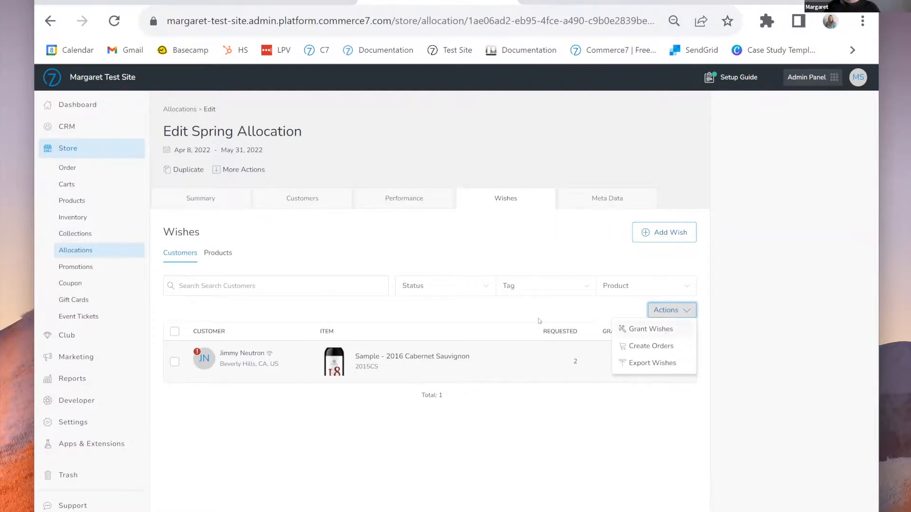
Look through the status, tag and product filters for the customer wishes
click(464, 288)
click(464, 288)
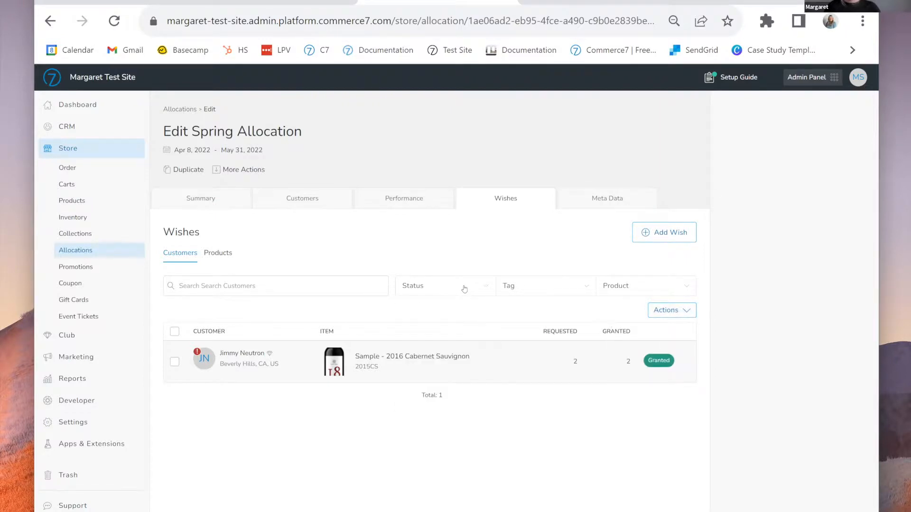
click(535, 287)
click(536, 287)
click(617, 286)
click(637, 286)
Review the Spring Allocation's wishes by product, its performance and its list of eligible customers
click(219, 253)
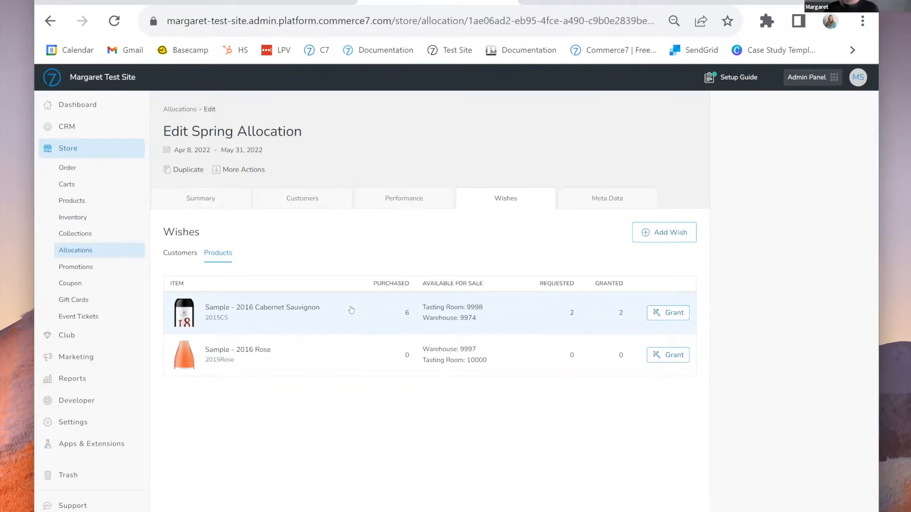
click(398, 203)
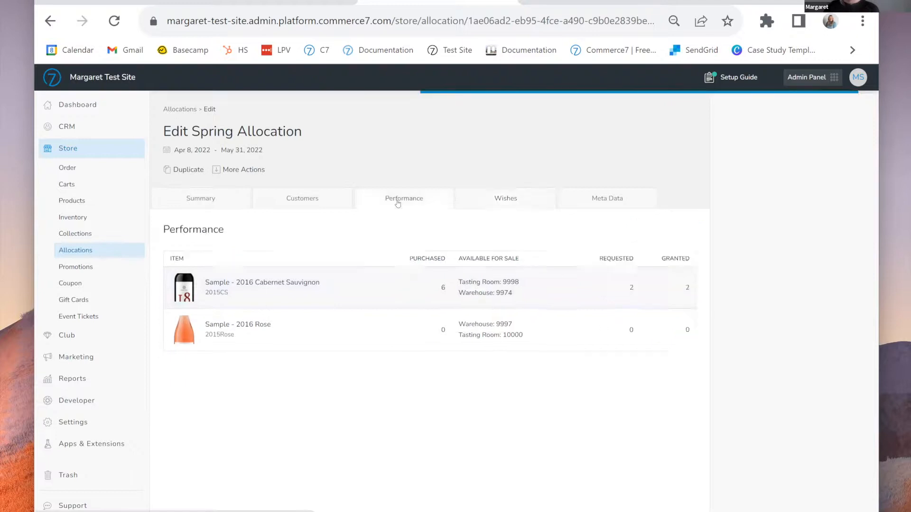
click(304, 199)
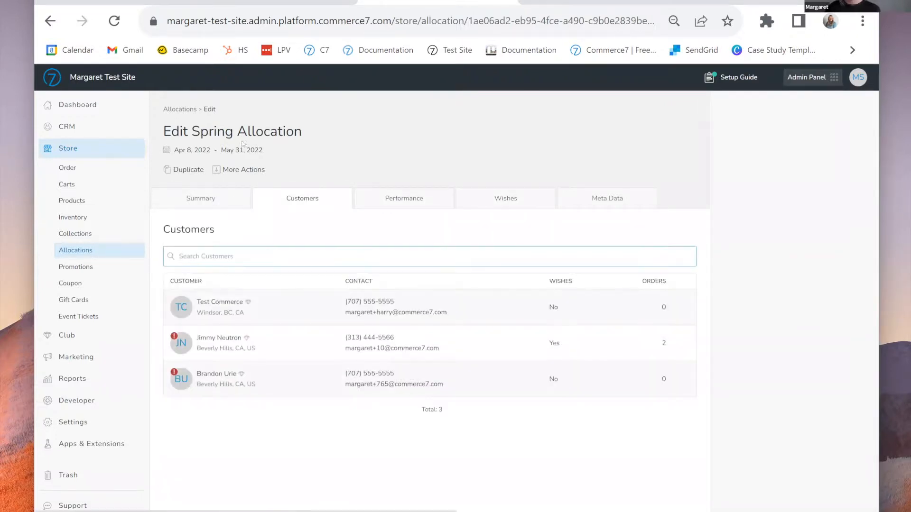
Switch to the Allocations 08/04/2022 presentation in Google Slides, start the slideshow and advance to the Questions? slide
click(277, 2)
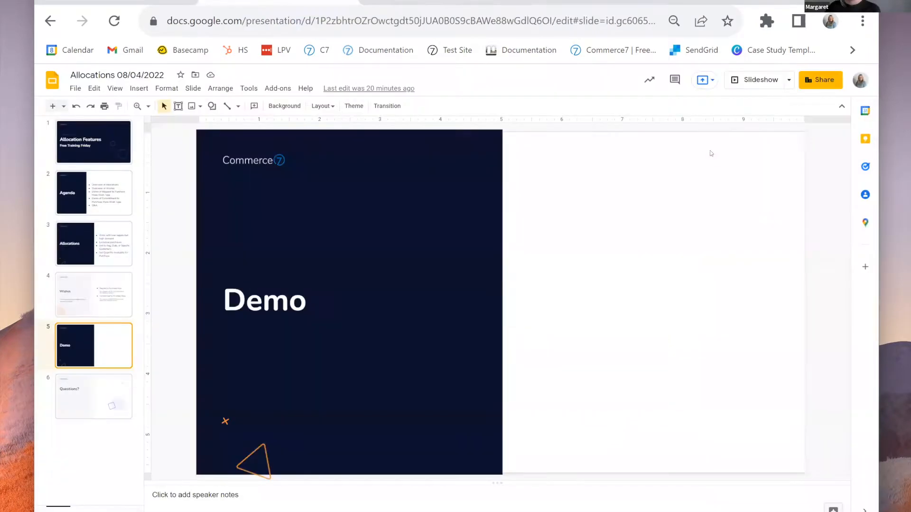
click(760, 83)
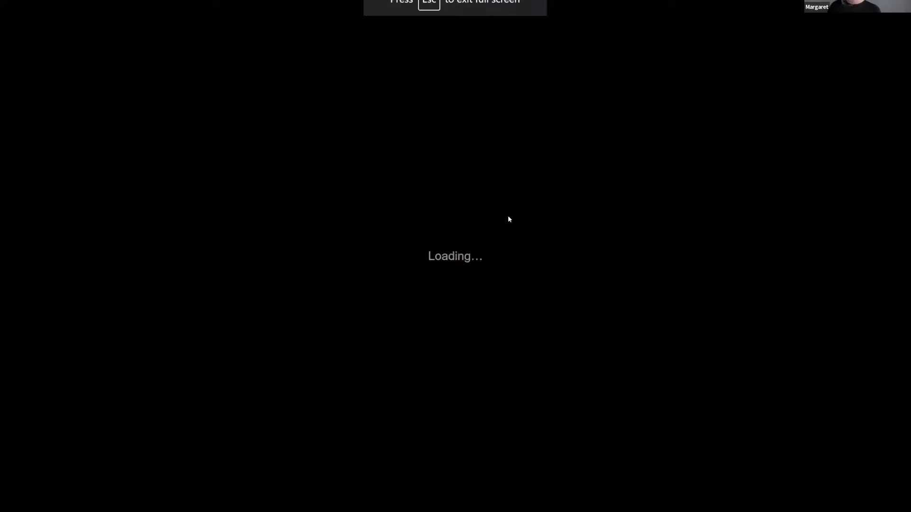
key(Right)
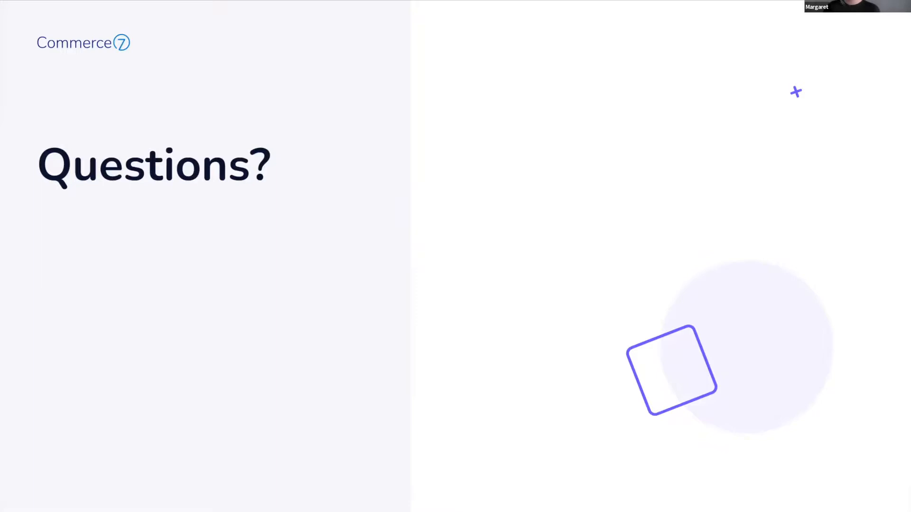
mouse_move(455, 1)
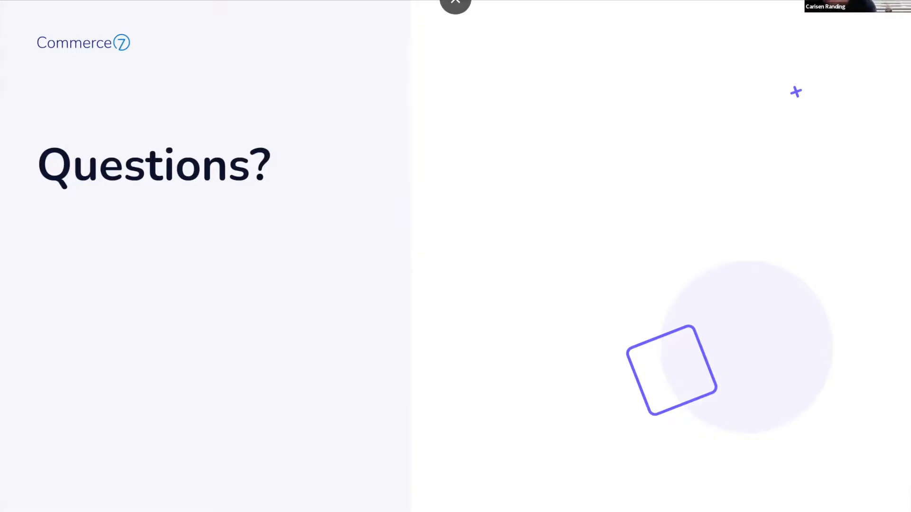